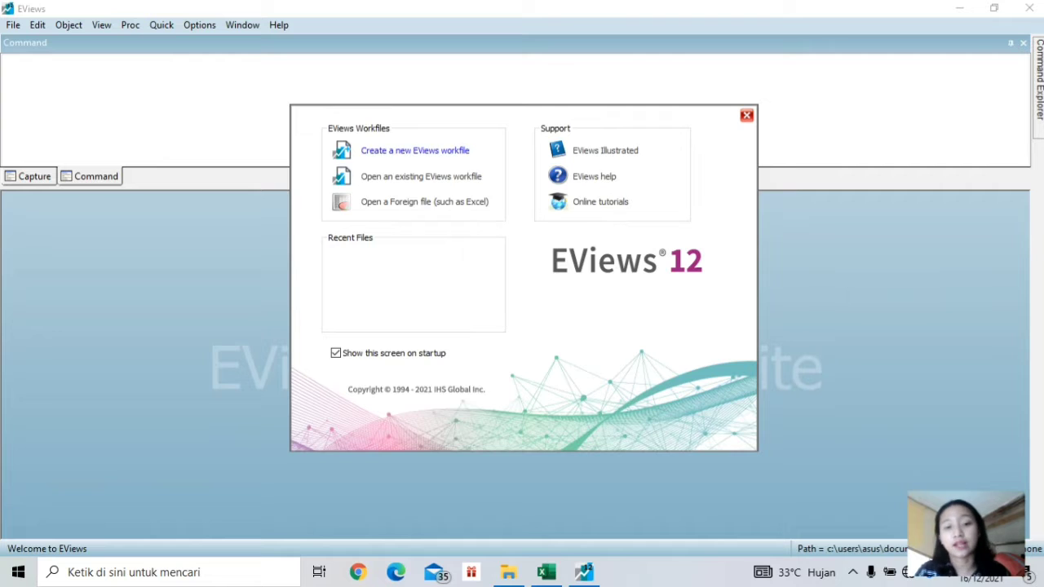
# Create a new dated, regular-frequency workfile with Annual frequency, start date 1990 and end date 2020.
pyautogui.click(415, 150)
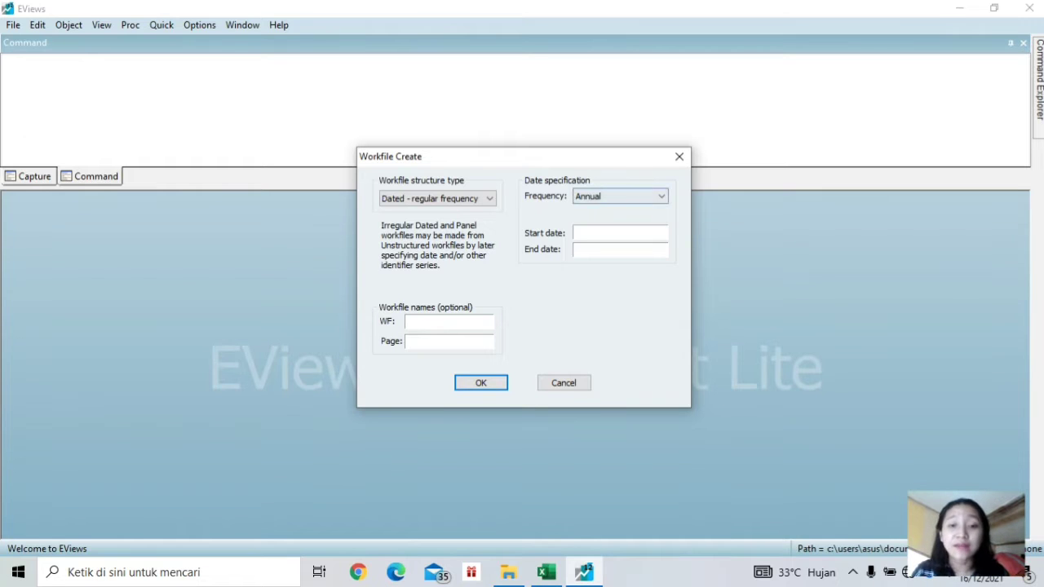
pyautogui.click(621, 197)
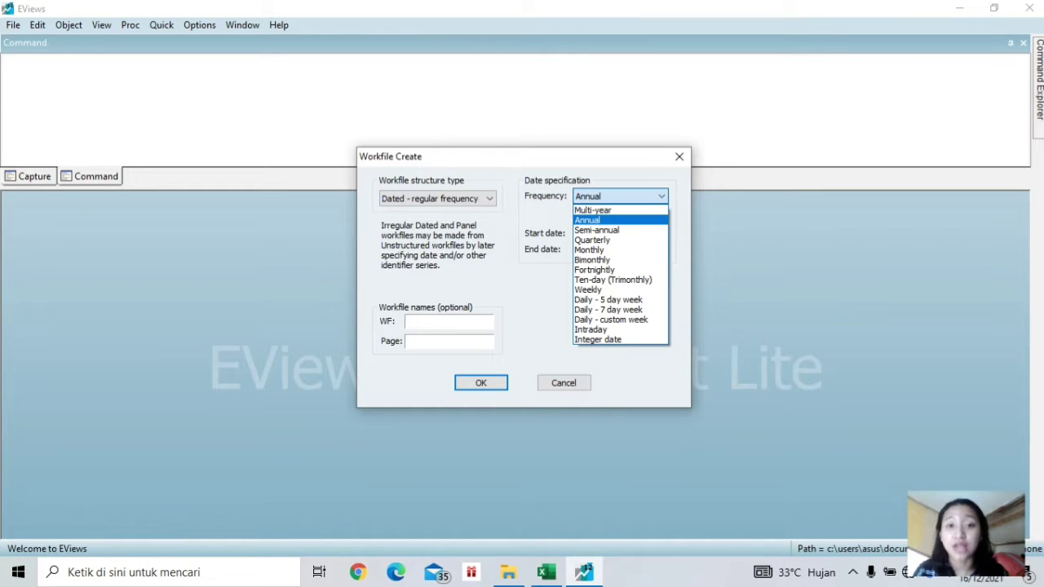
pyautogui.click(621, 220)
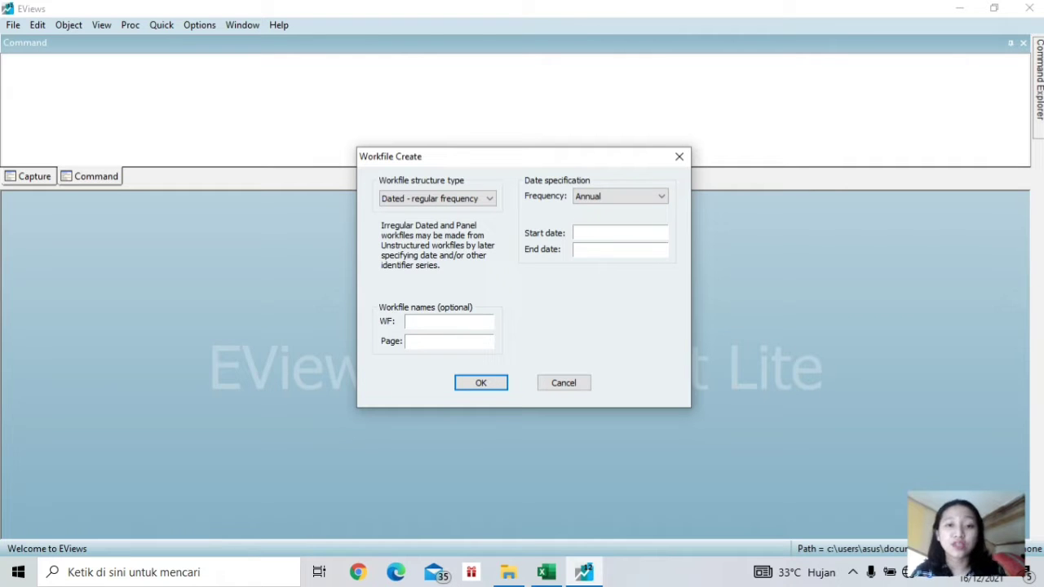
pyautogui.write('199')
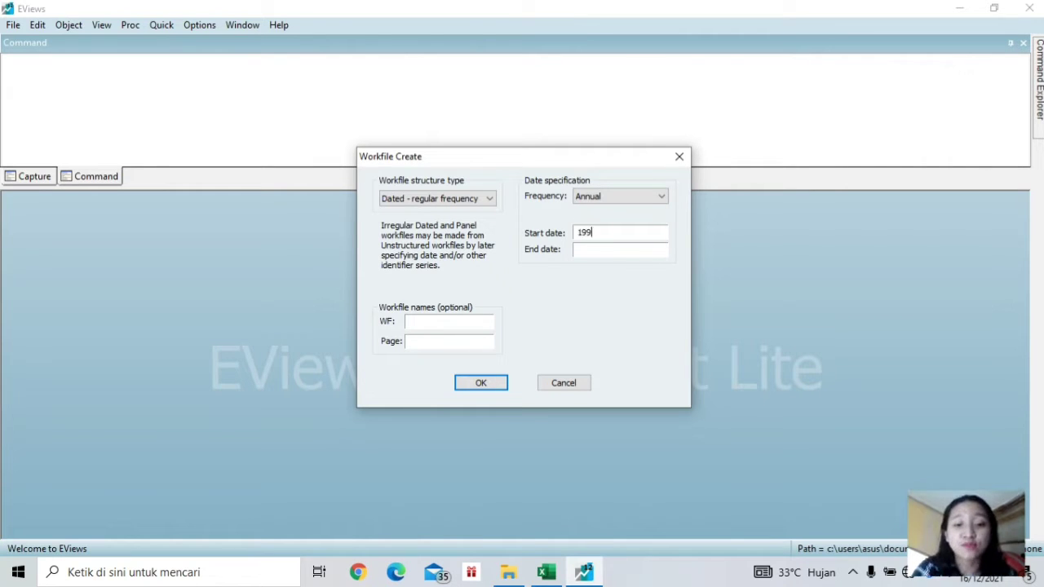
pyautogui.write('0')
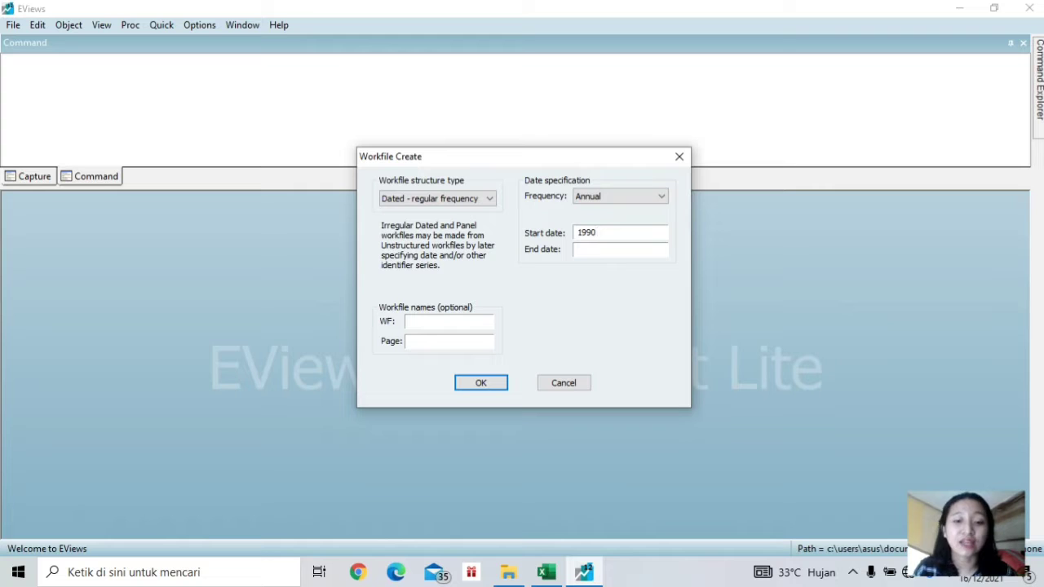
pyautogui.write('2020')
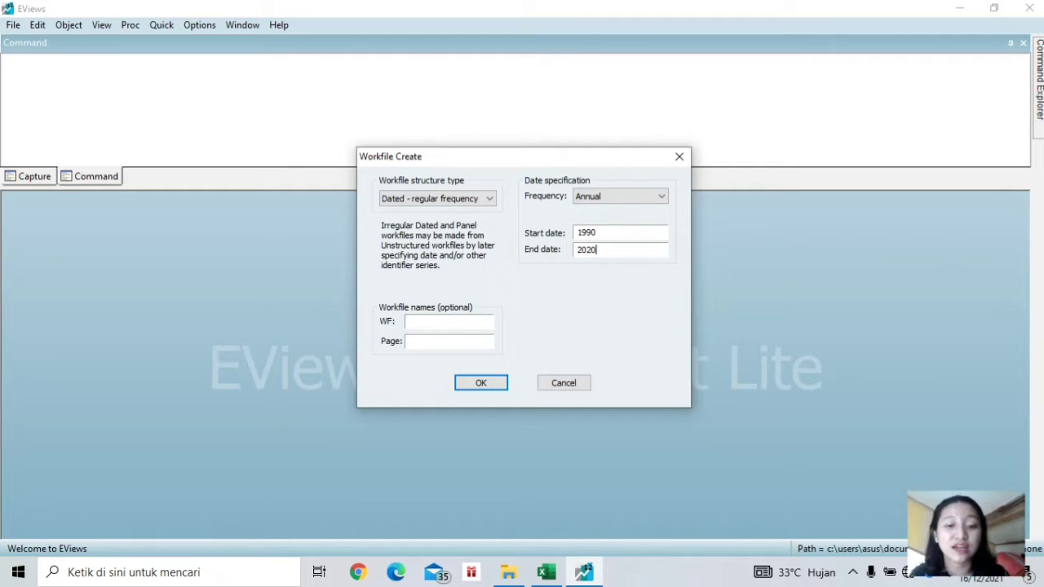
pyautogui.press('Return')
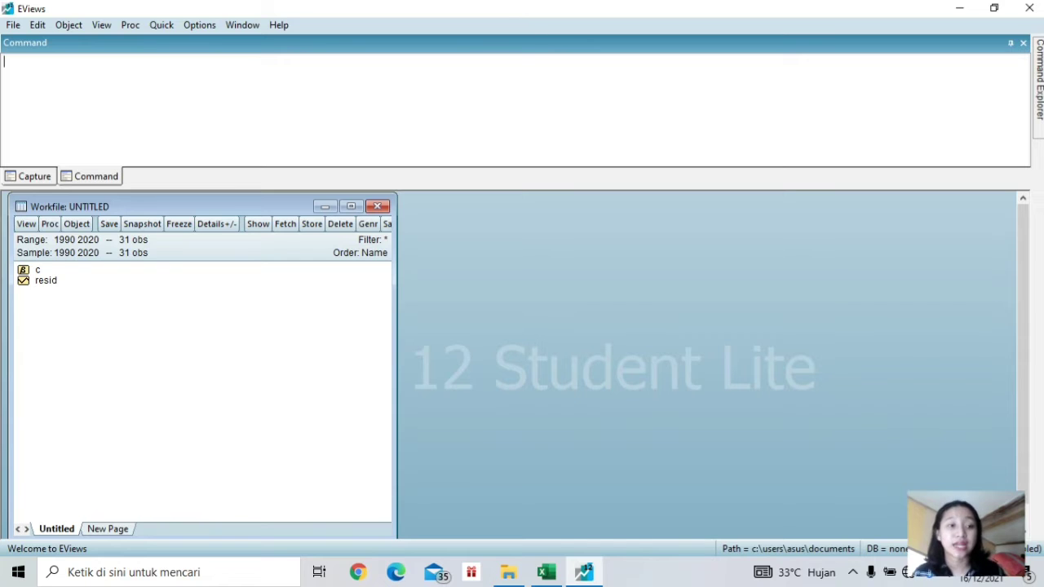
# Open an empty group for entering series data in the new workfile.
pyautogui.click(13, 25)
pyautogui.moveTo(38, 25)
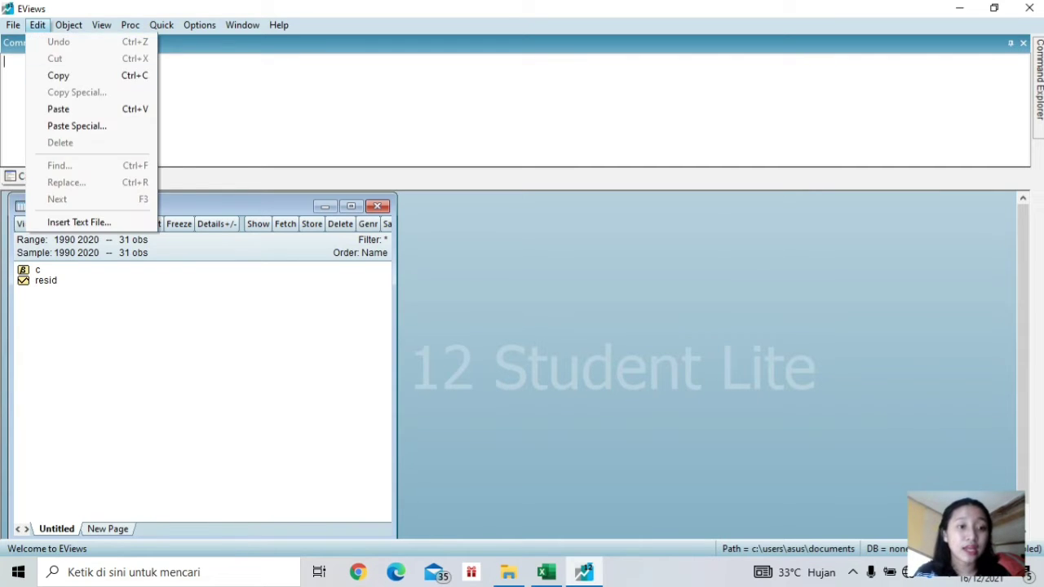
pyautogui.moveTo(38, 132)
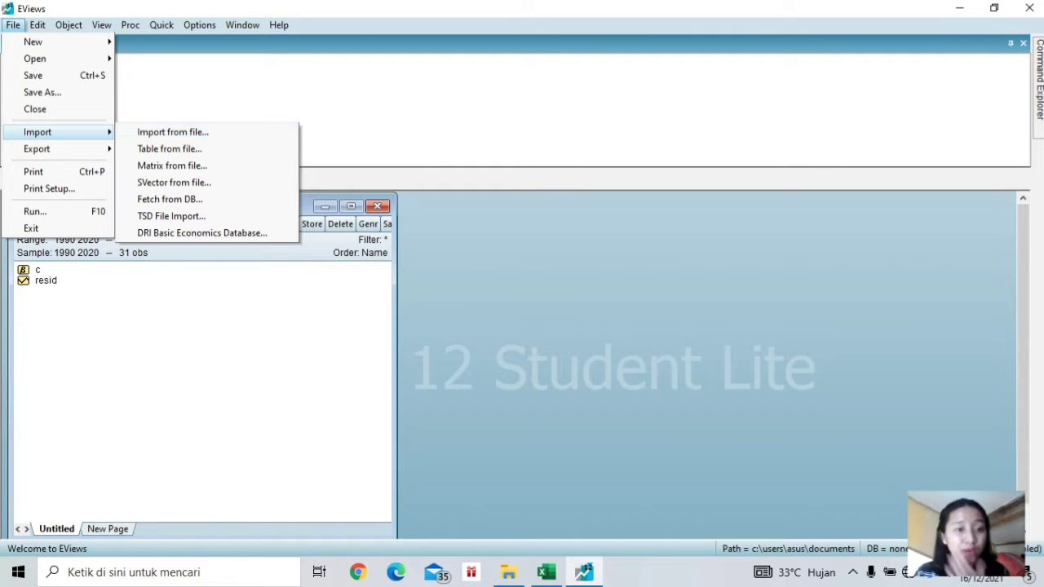
pyautogui.click(161, 25)
pyautogui.click(162, 26)
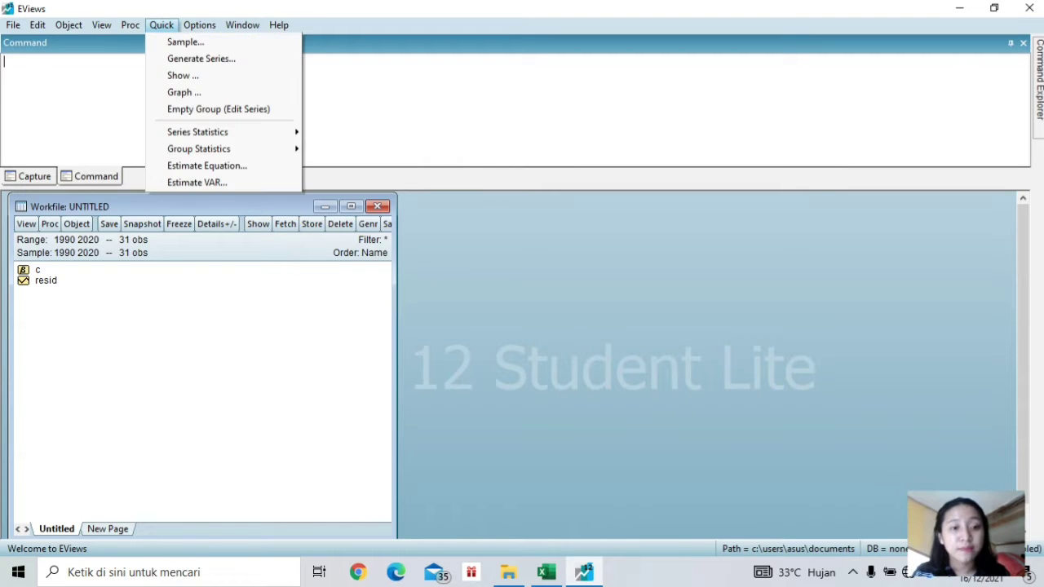
pyautogui.click(219, 107)
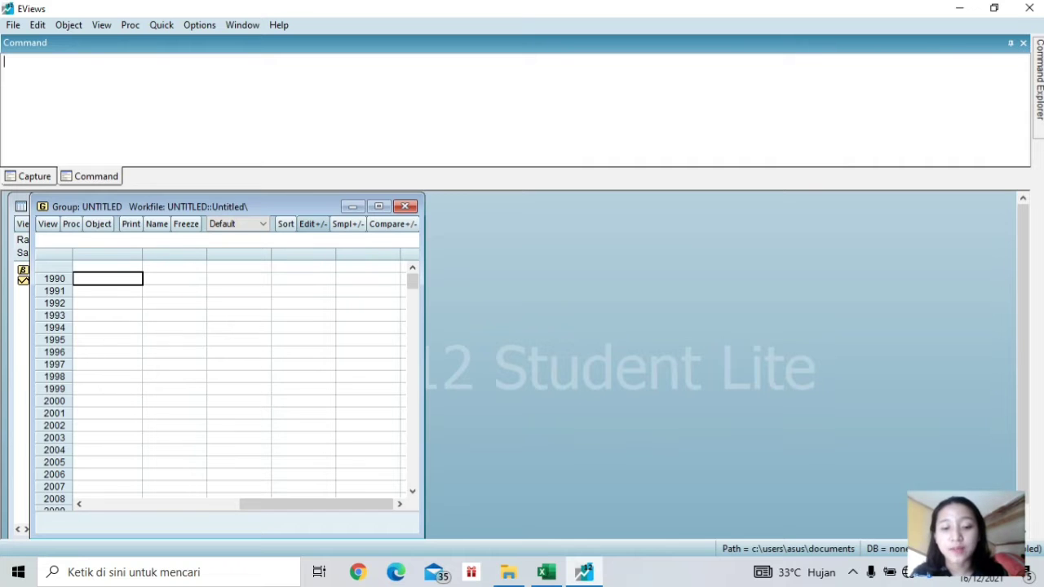
# Switch to the Excel workbook and examine the X1, X2 and Y columns and the year range from 1990 to 2020.
pyautogui.click(546, 572)
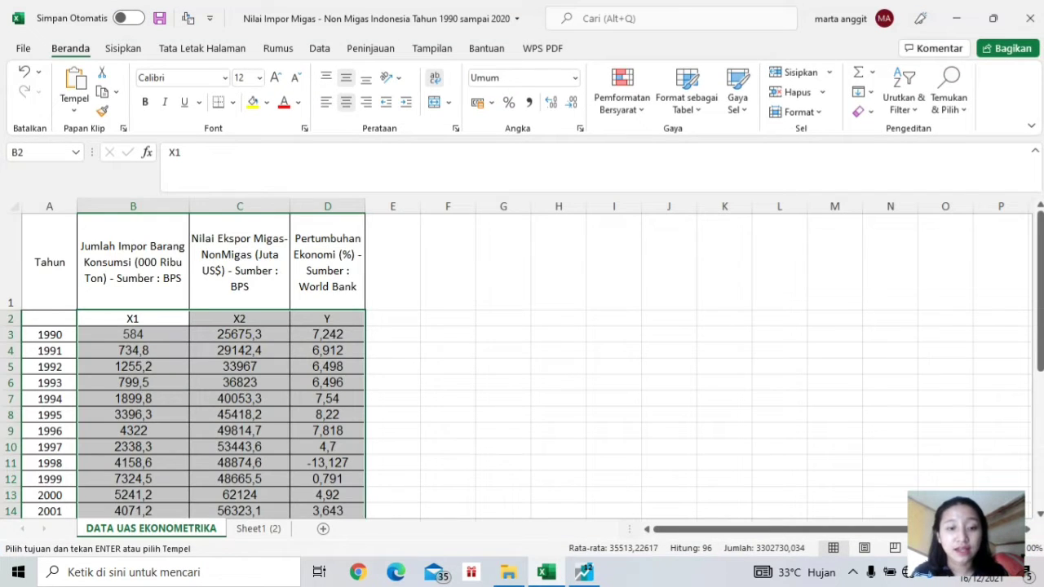
pyautogui.click(448, 263)
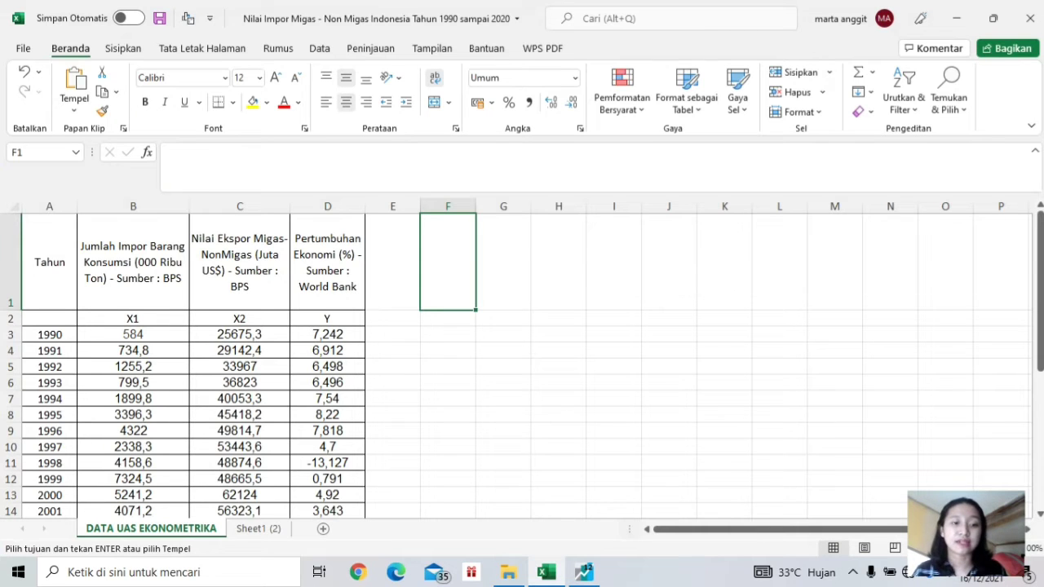
pyautogui.scroll(-2, 522, 367)
pyautogui.scroll(2, 522, 367)
pyautogui.click(133, 319)
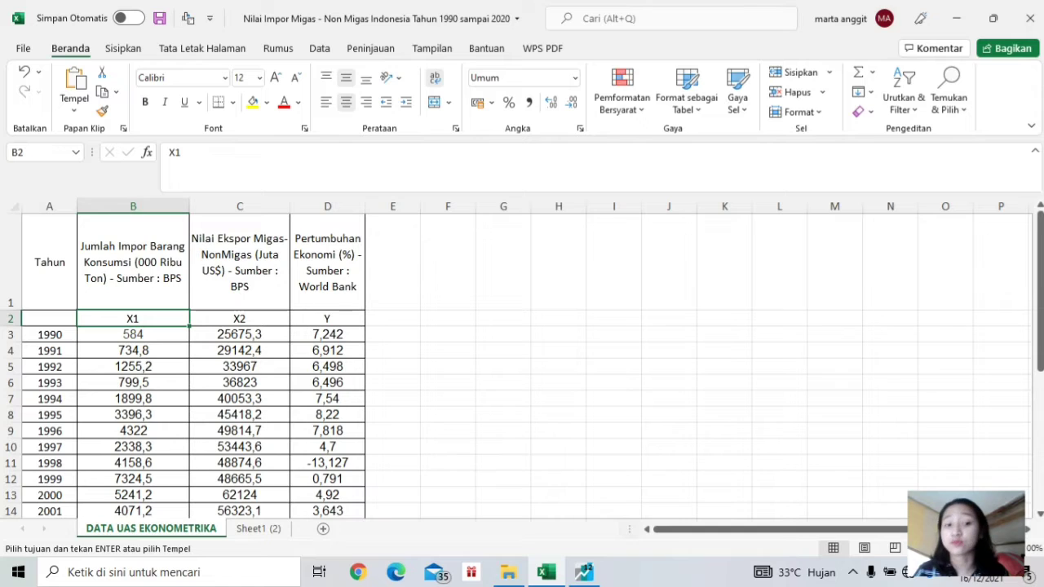
pyautogui.click(133, 262)
pyautogui.click(239, 319)
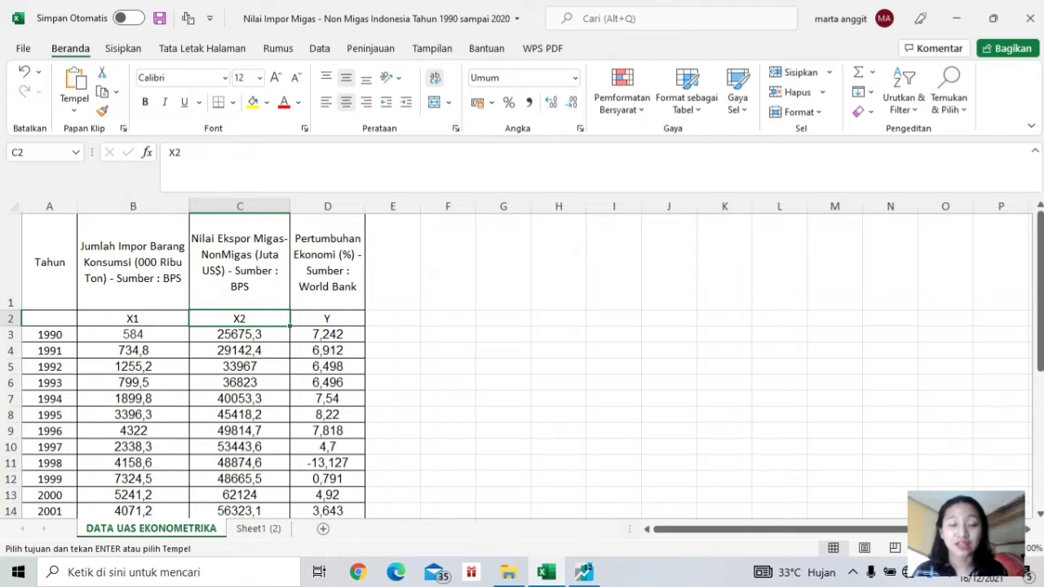
pyautogui.click(328, 319)
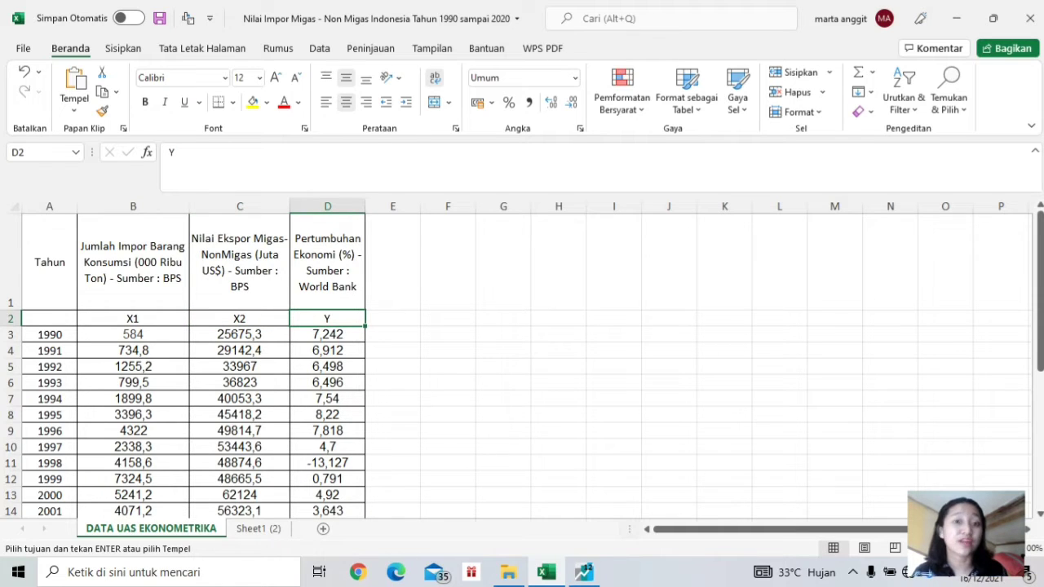
pyautogui.click(50, 334)
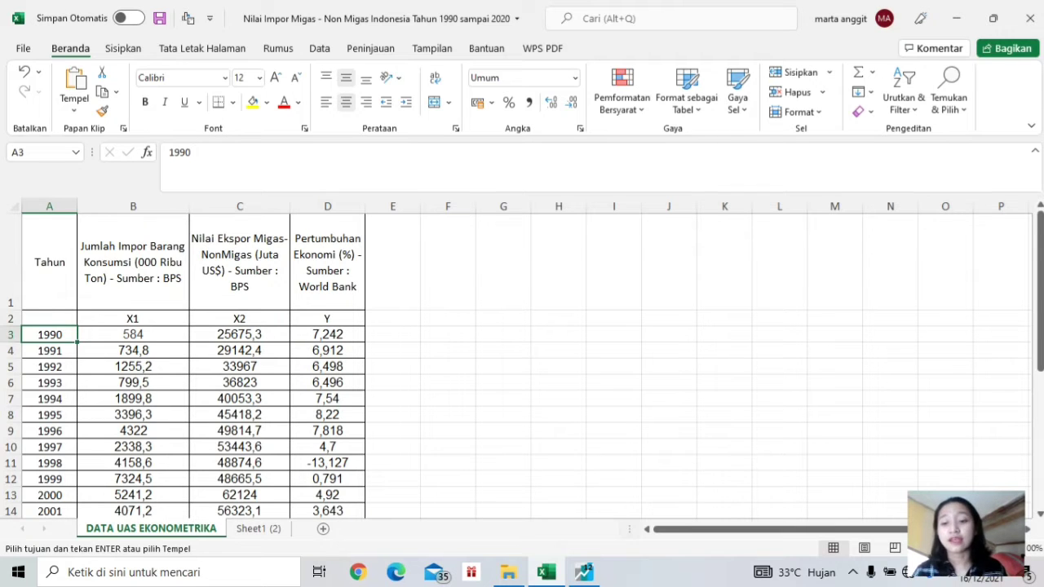
pyautogui.scroll(-8, 522, 367)
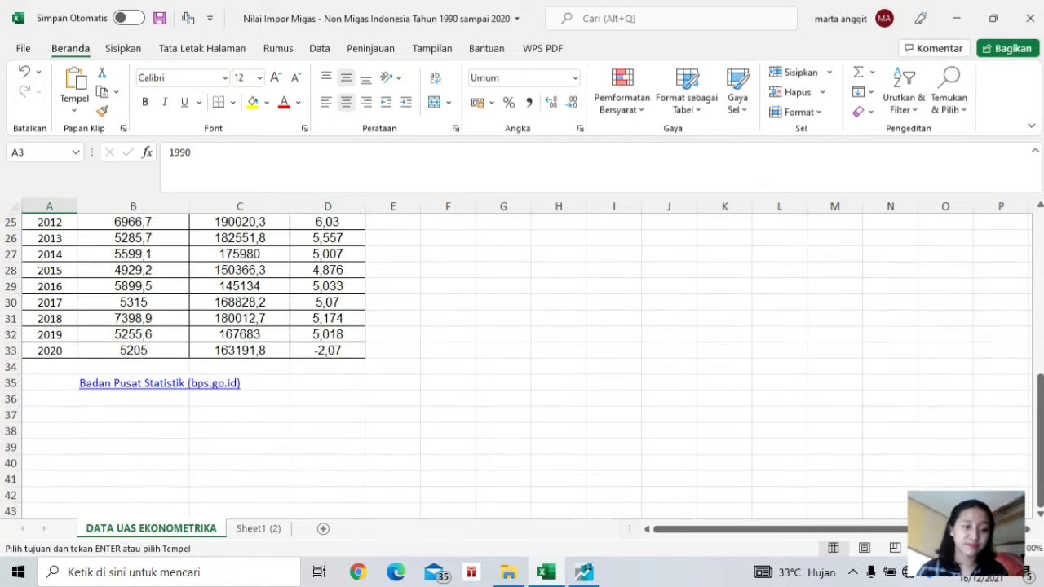
pyautogui.click(49, 351)
pyautogui.scroll(8, 50, 351)
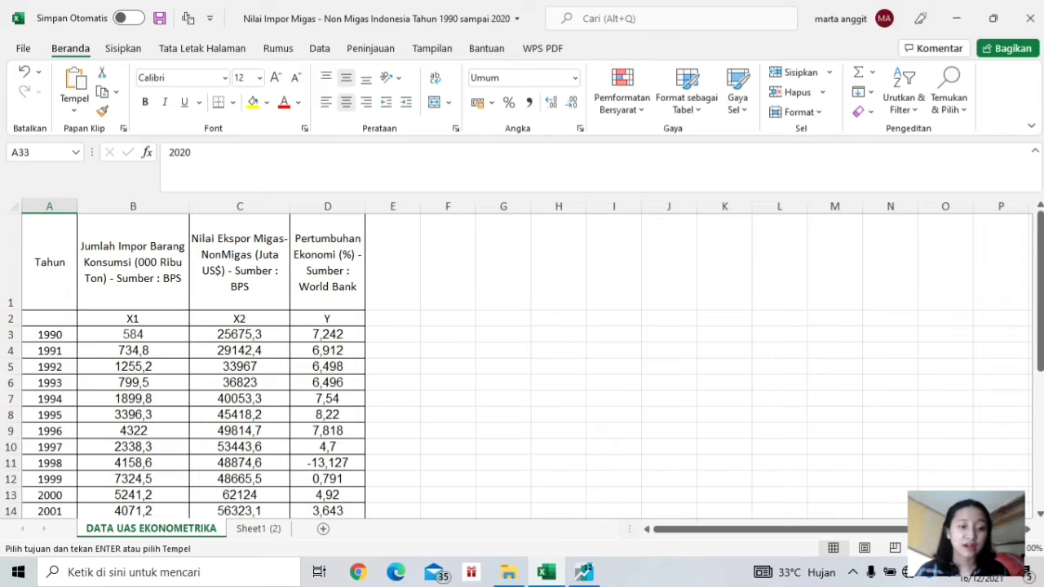
# Copy range B2:D33 in Excel, including the X1, X2 and Y headers, and paste it into the EViews group from the name row above 1990.
pyautogui.moveTo(133, 318); pyautogui.dragTo(363, 501)
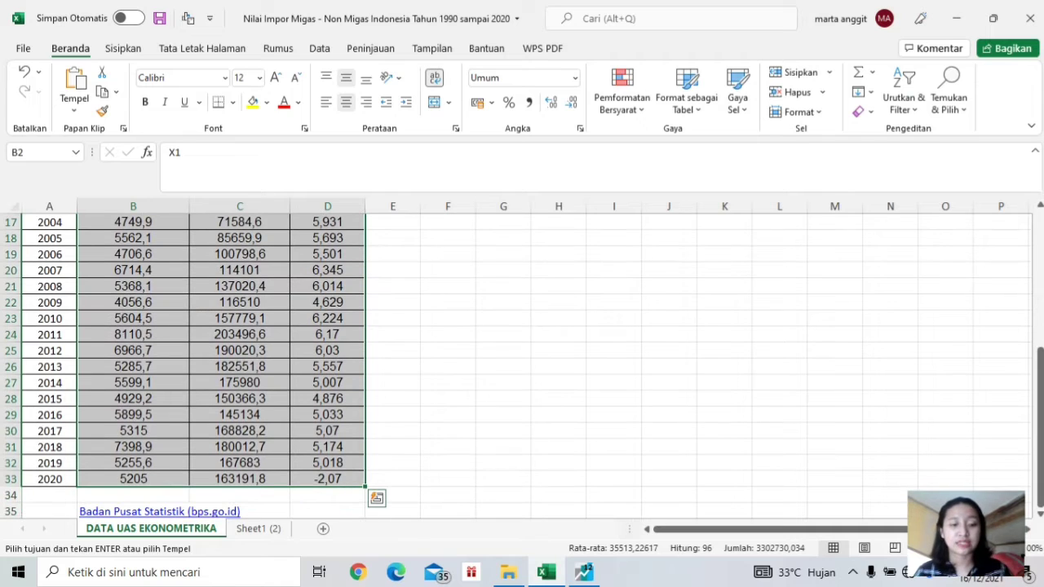
pyautogui.hotkey('ctrl', 'c')
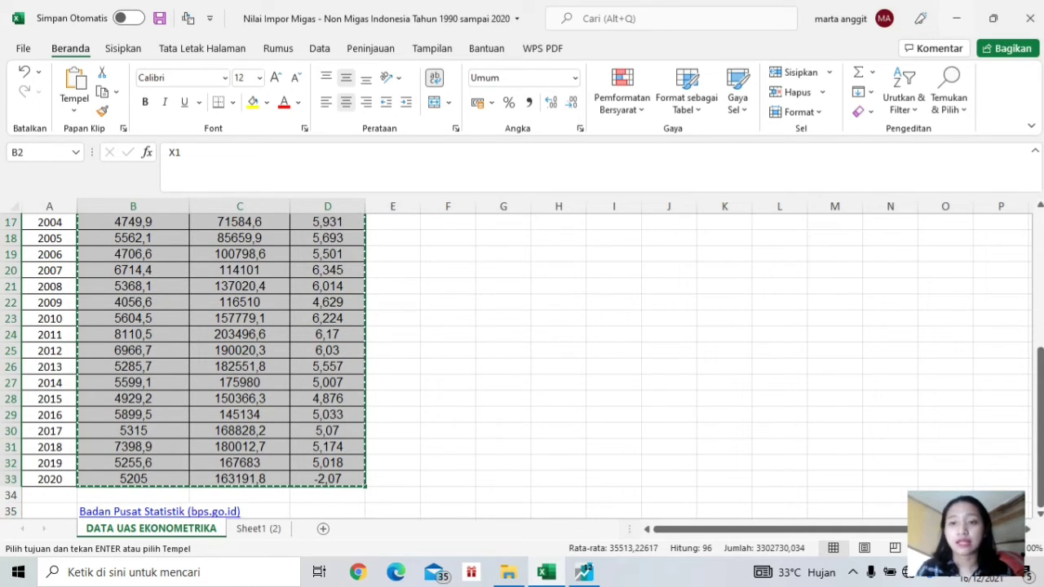
pyautogui.click(957, 18)
pyautogui.click(108, 267)
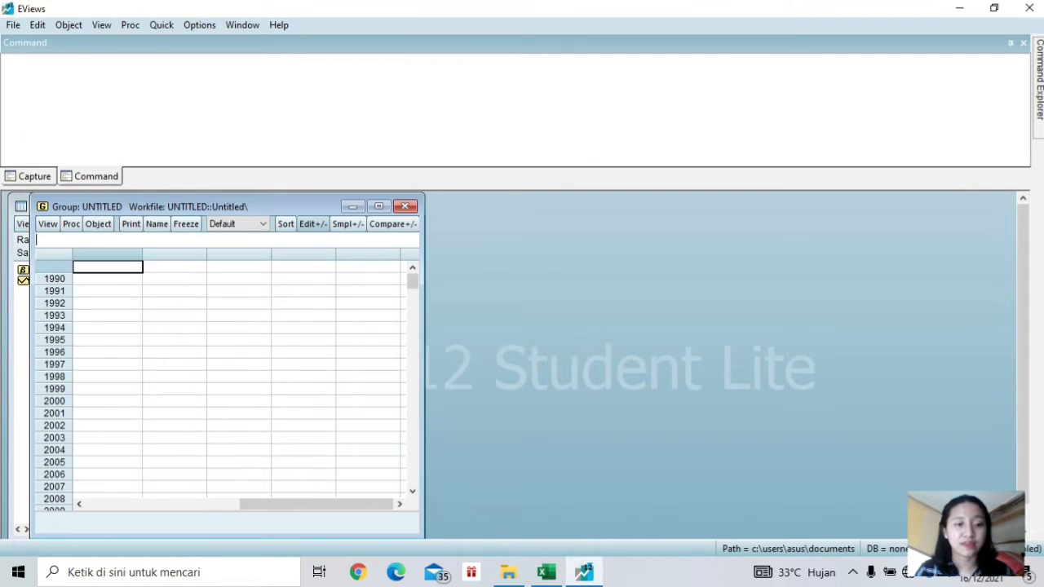
pyautogui.hotkey('ctrl', 'v')
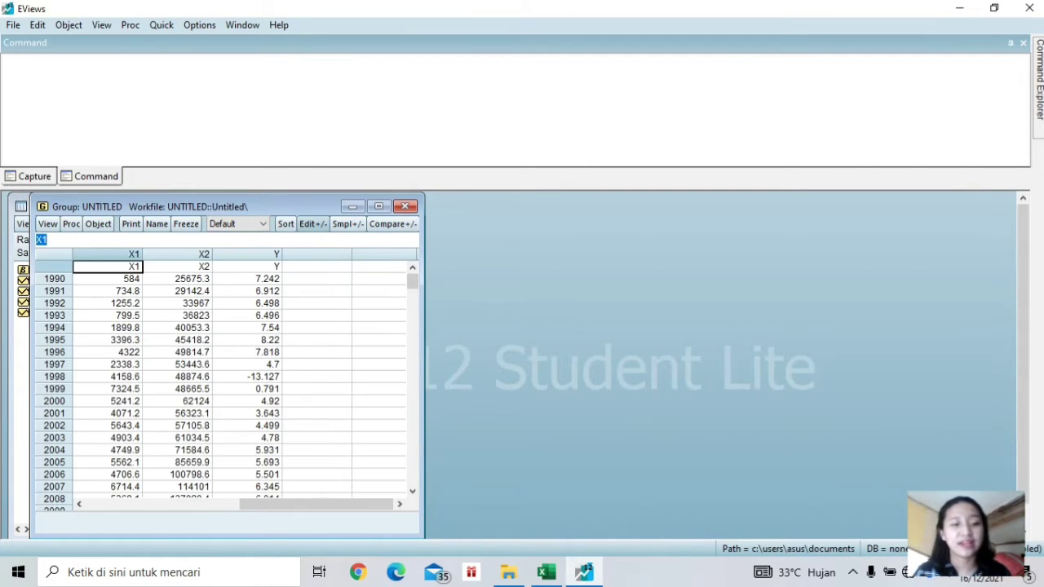
pyautogui.click(107, 279)
pyautogui.click(178, 279)
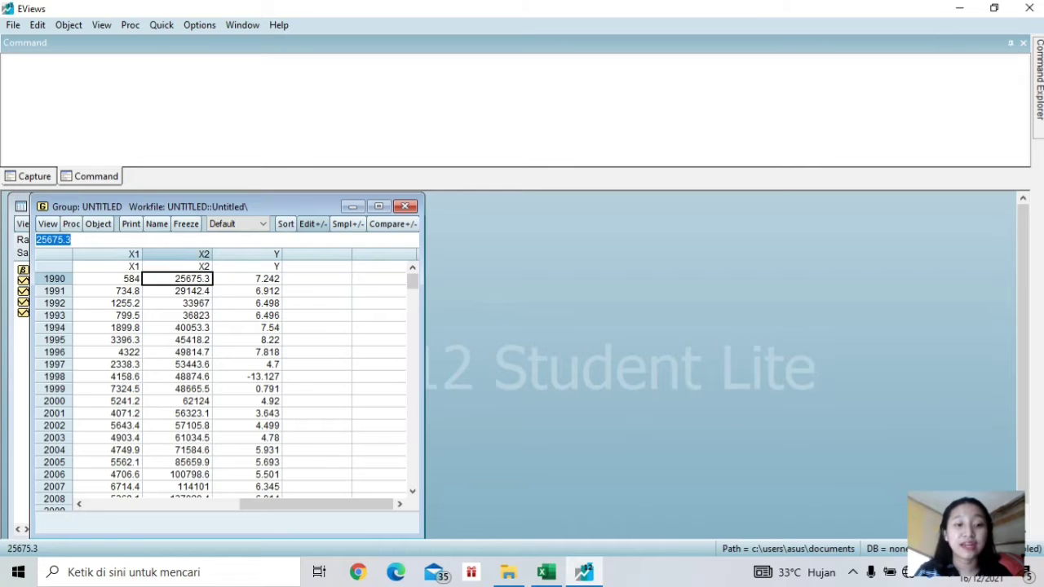
pyautogui.click(248, 279)
pyautogui.click(108, 292)
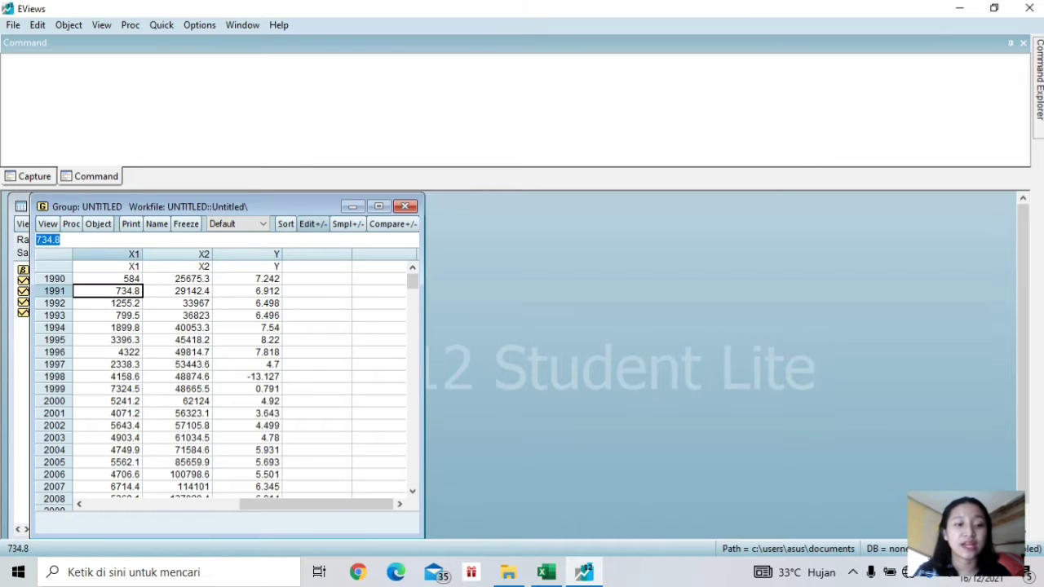
pyautogui.click(108, 267)
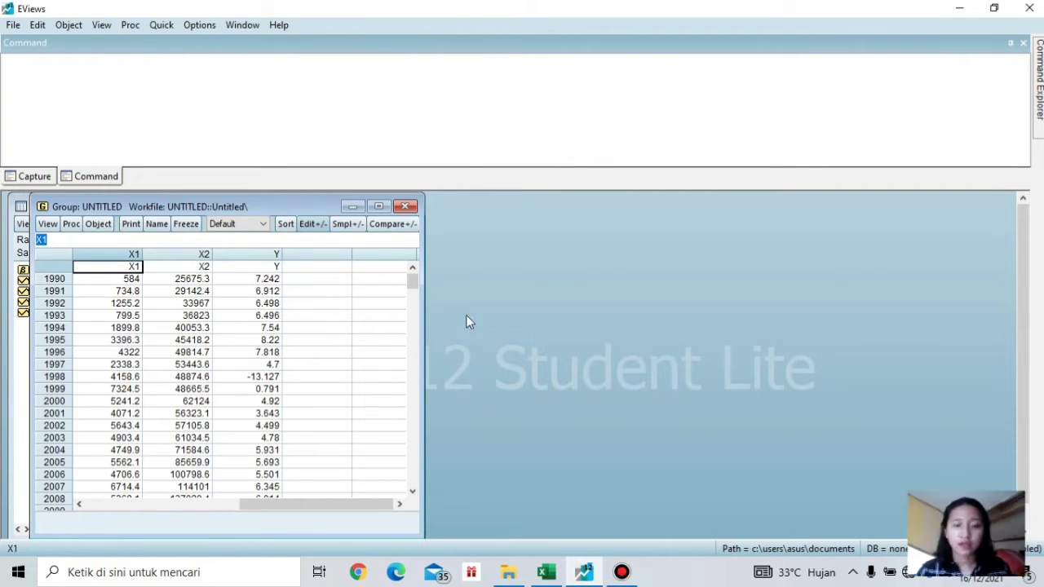
# Maximize the group window and estimate a Least Squares equation specified as "y c x1 x2" over the 1990 2020 sample.
pyautogui.click(381, 206)
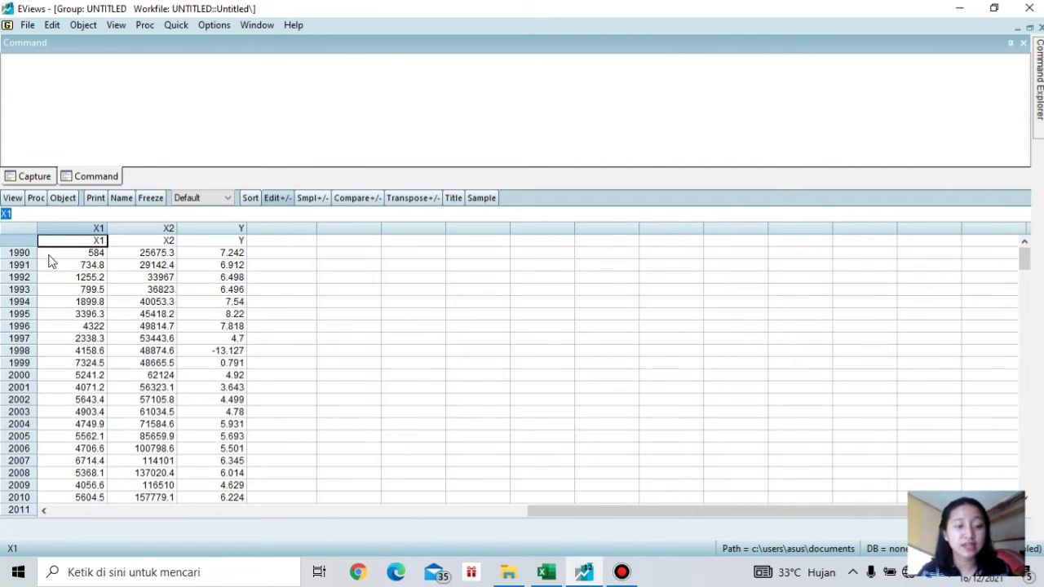
pyautogui.click(175, 26)
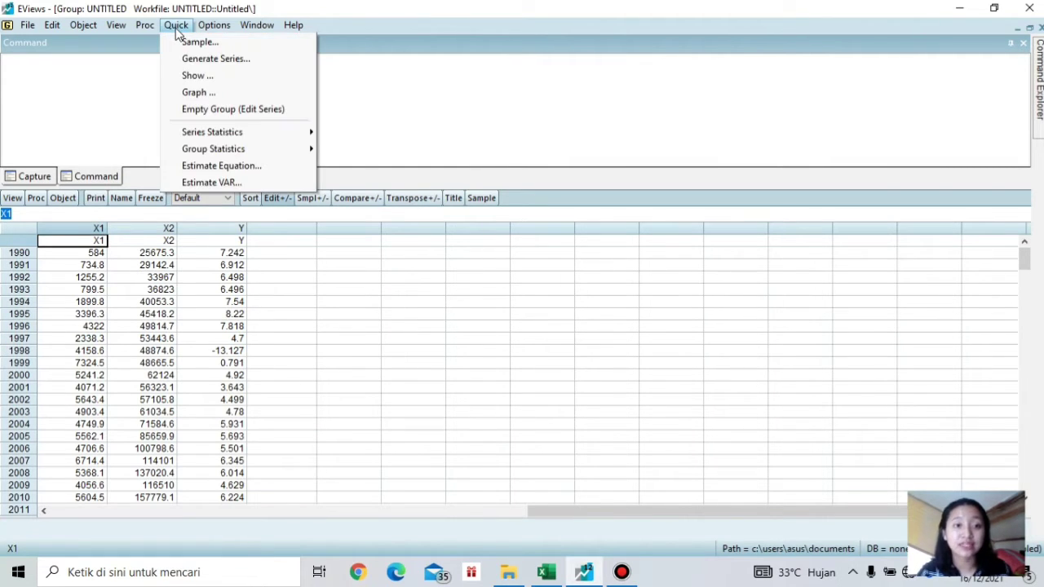
pyautogui.click(186, 166)
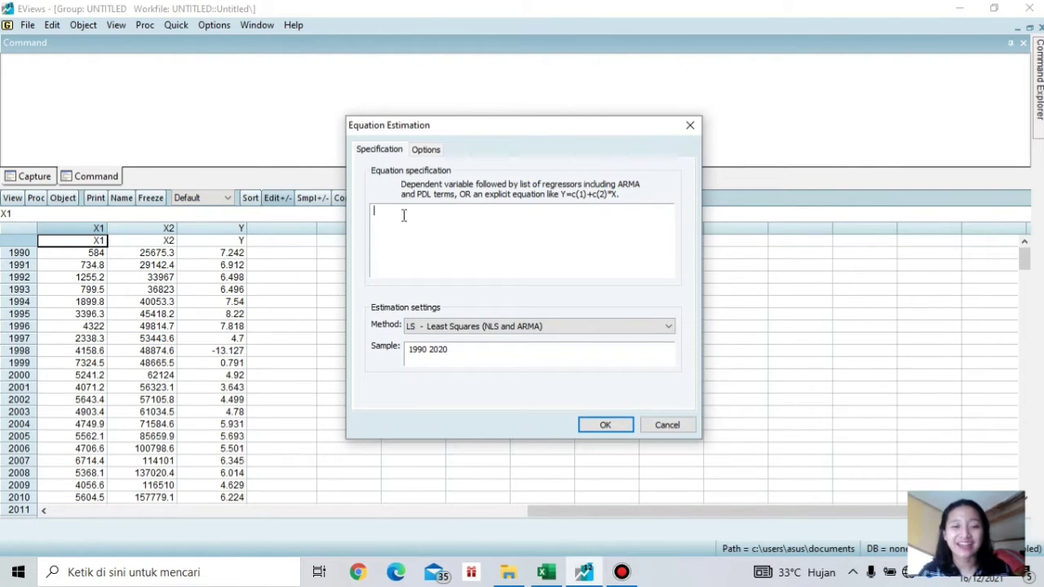
pyautogui.write('y ')
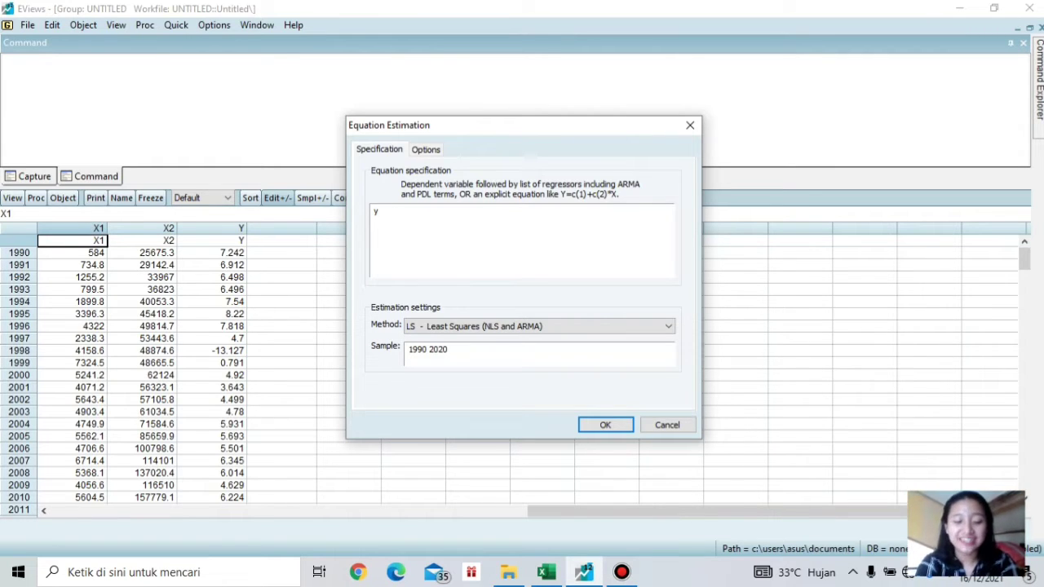
pyautogui.write('c x1')
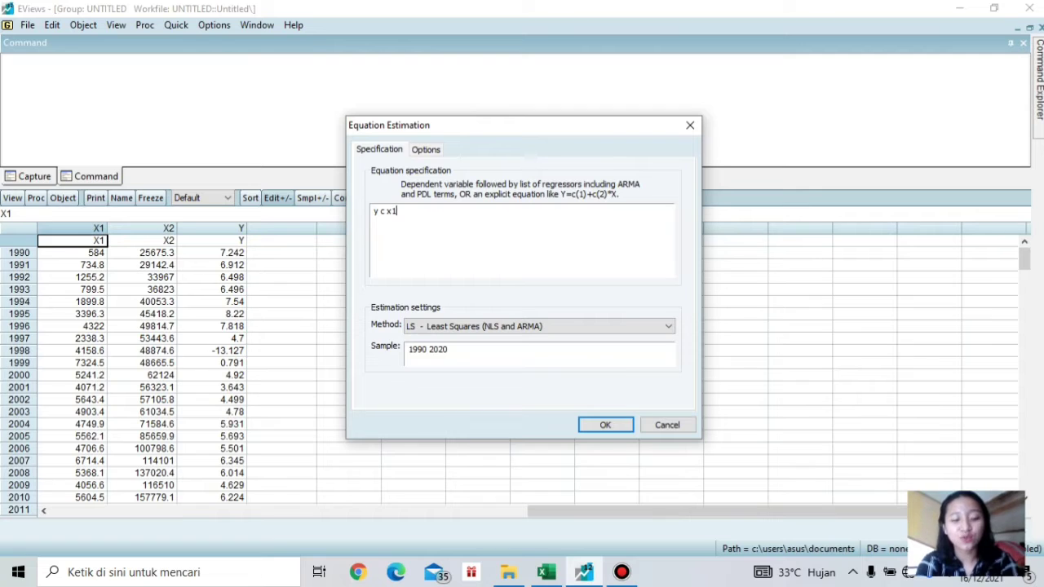
pyautogui.write(' x2')
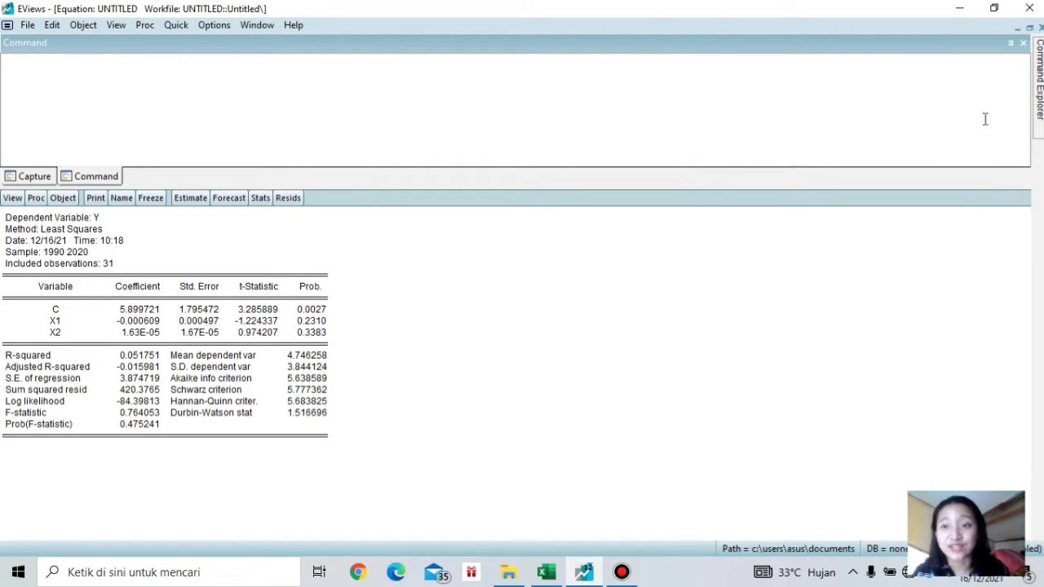
# Minimize the equation output and bring back the maximized group spreadsheet to review the 1990 values of X1, X2 and Y.
pyautogui.click(1017, 28)
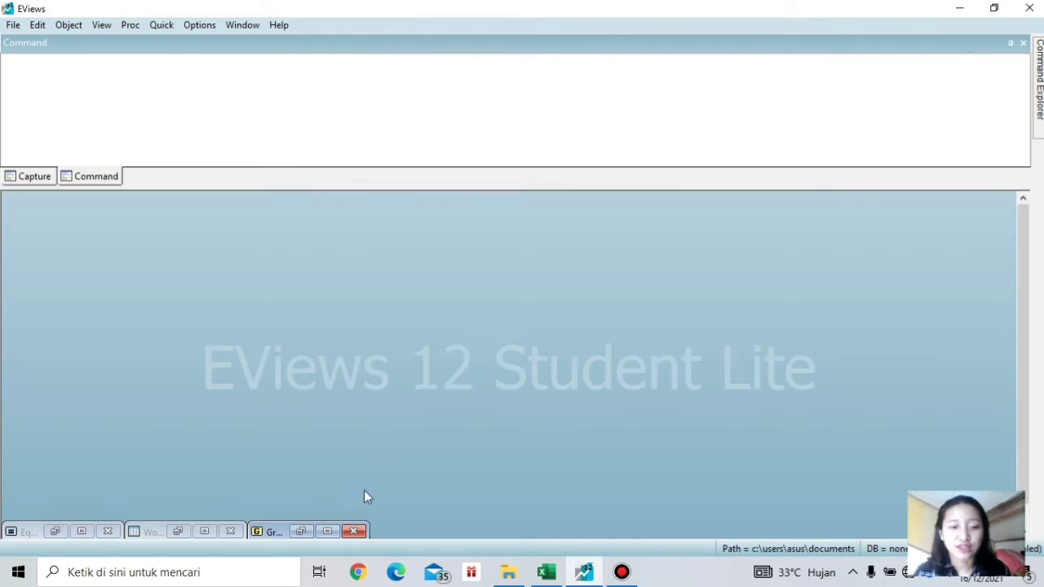
pyautogui.click(326, 531)
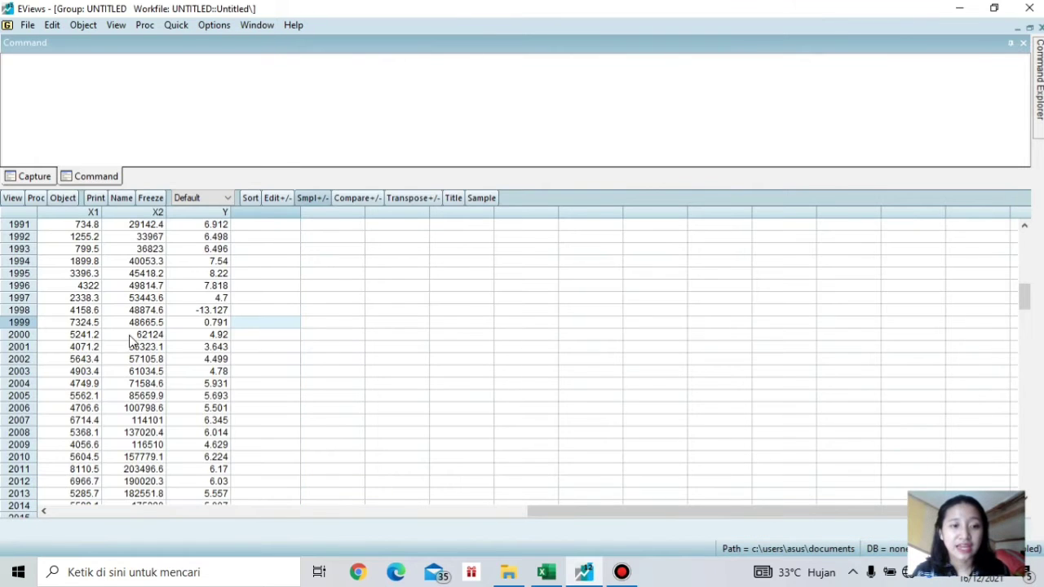
pyautogui.scroll(1, 133, 341)
pyautogui.click(90, 238)
pyautogui.click(144, 239)
pyautogui.click(210, 239)
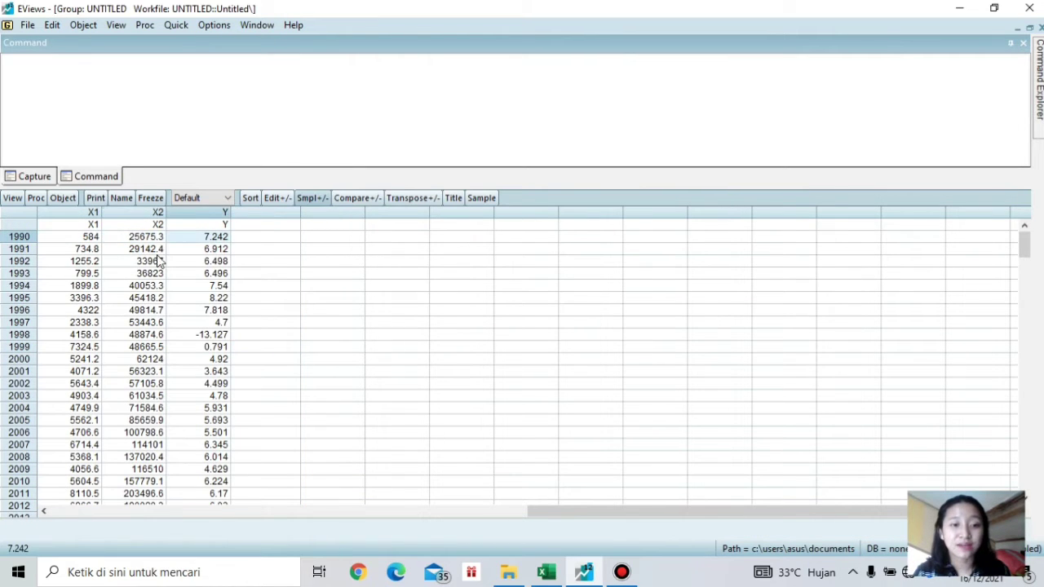
# Run a Summary group unit root test on X1, X2 and Y at level with individual intercept, and review the individual-process test probabilities.
pyautogui.click(66, 261)
pyautogui.click(69, 250)
pyautogui.click(151, 249)
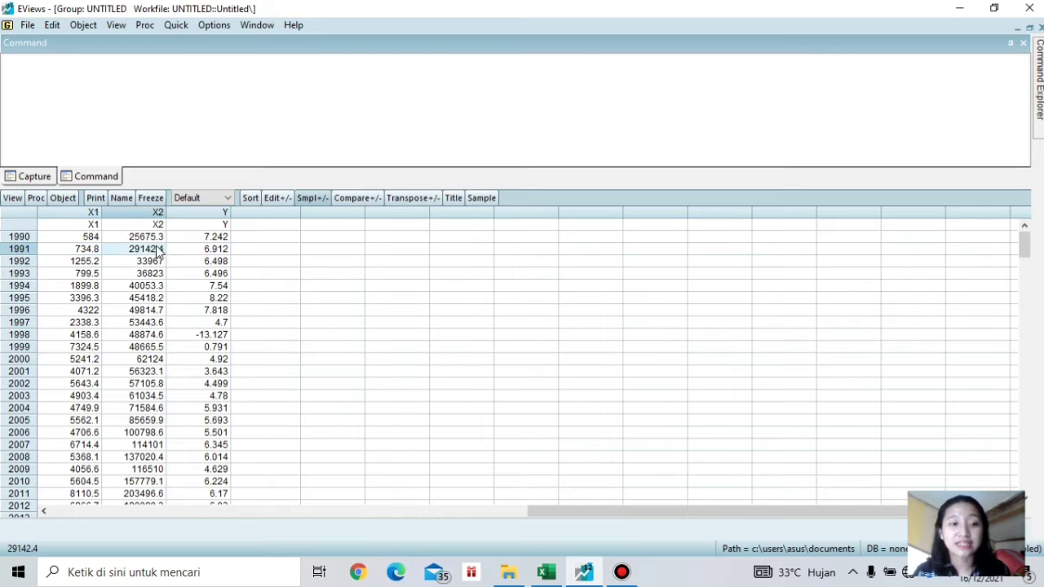
pyautogui.click(12, 199)
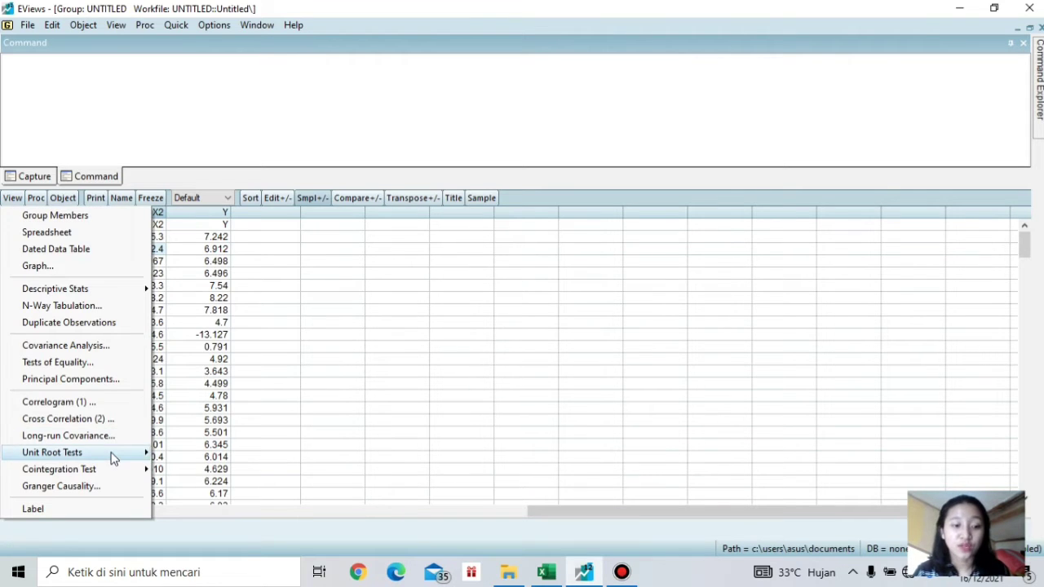
pyautogui.moveTo(114, 454)
pyautogui.click(170, 453)
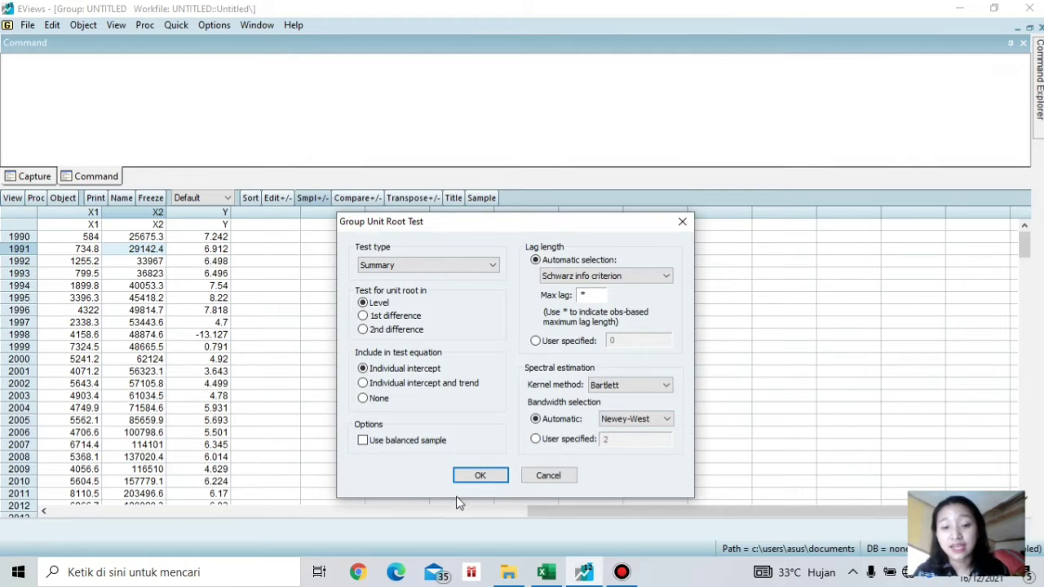
pyautogui.click(480, 476)
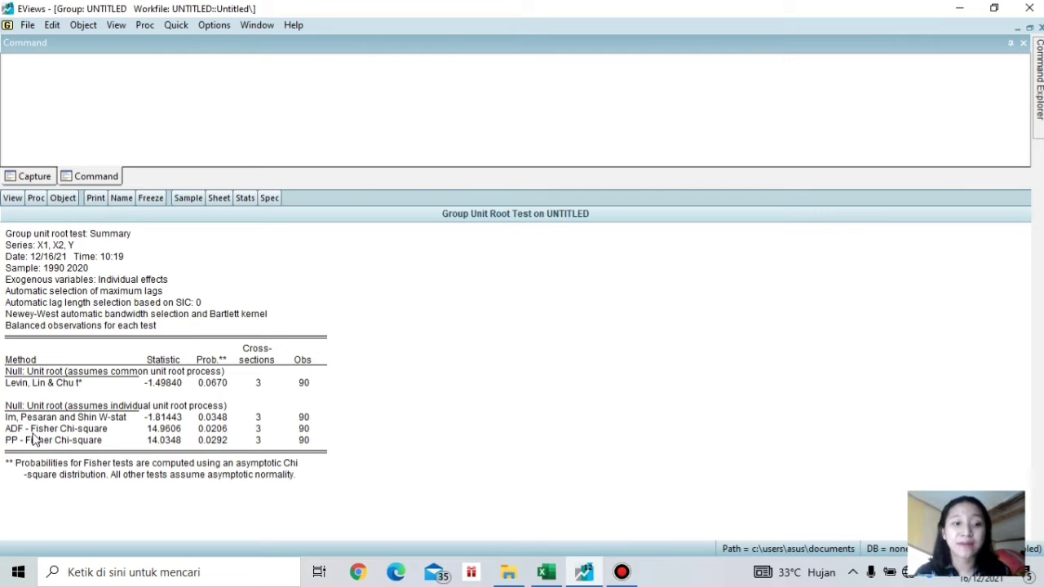
pyautogui.click(219, 418)
pyautogui.click(215, 429)
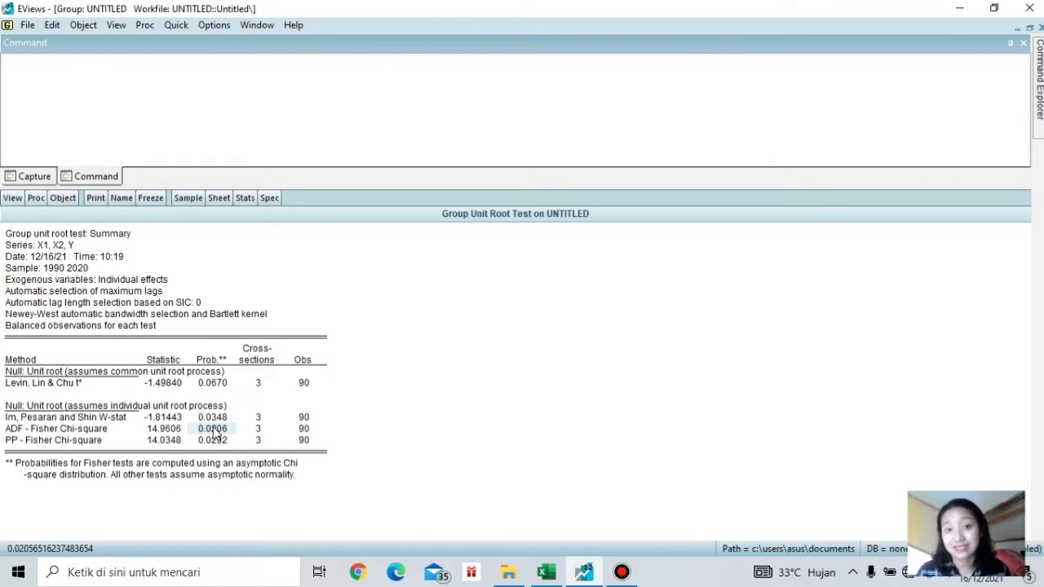
pyautogui.click(303, 406)
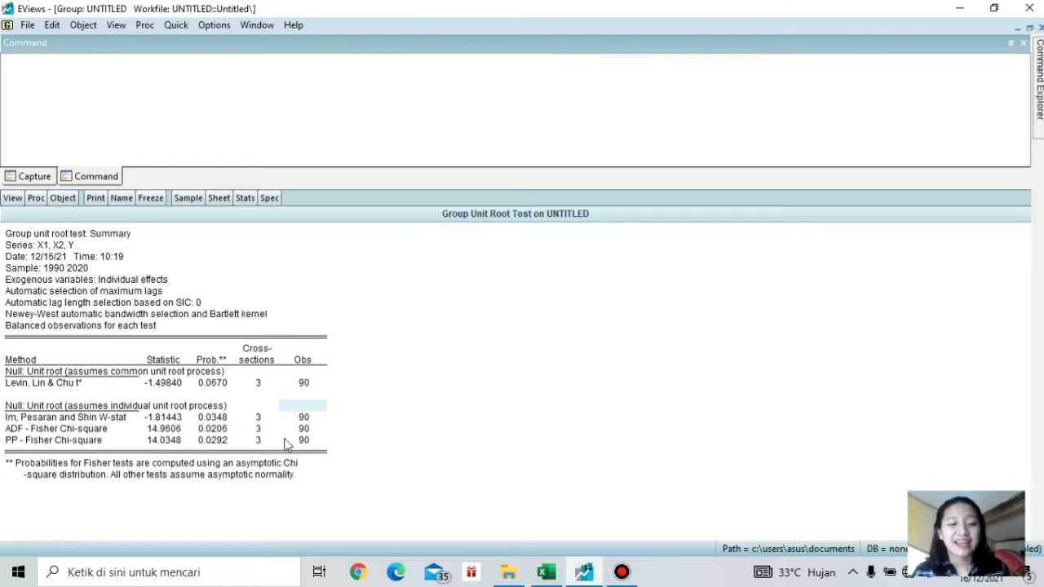
pyautogui.click(206, 430)
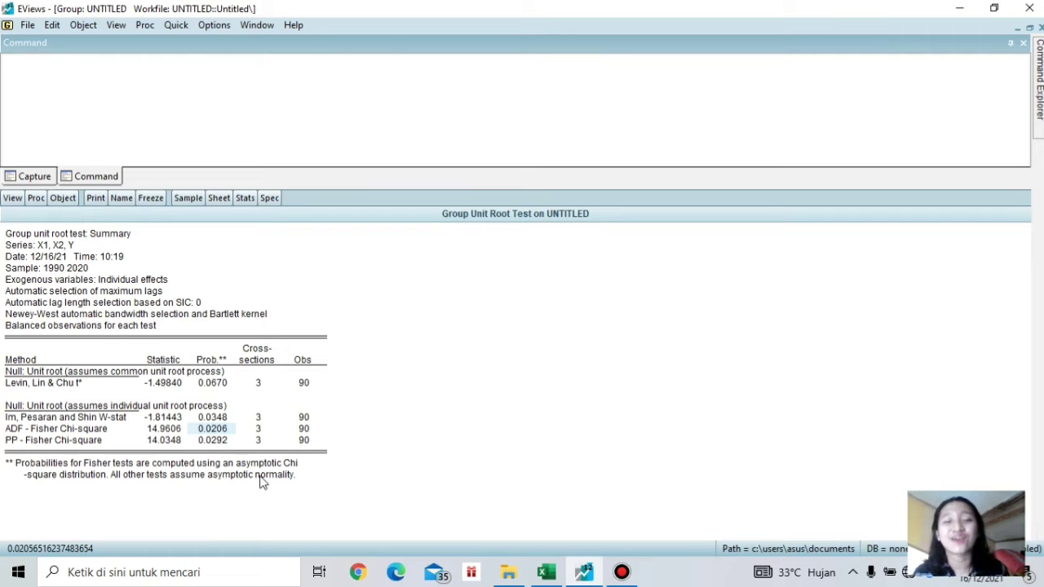
pyautogui.click(302, 476)
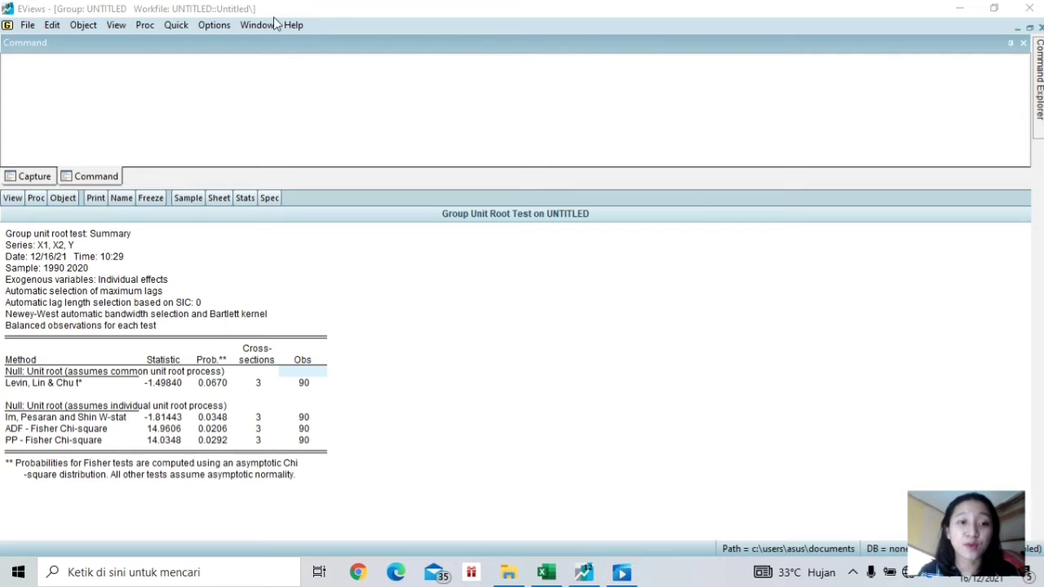
# Estimate a Least Squares equation "y c x1 x2" over the 1990 2020 sample, deleting the existing untitled equation.
pyautogui.click(172, 25)
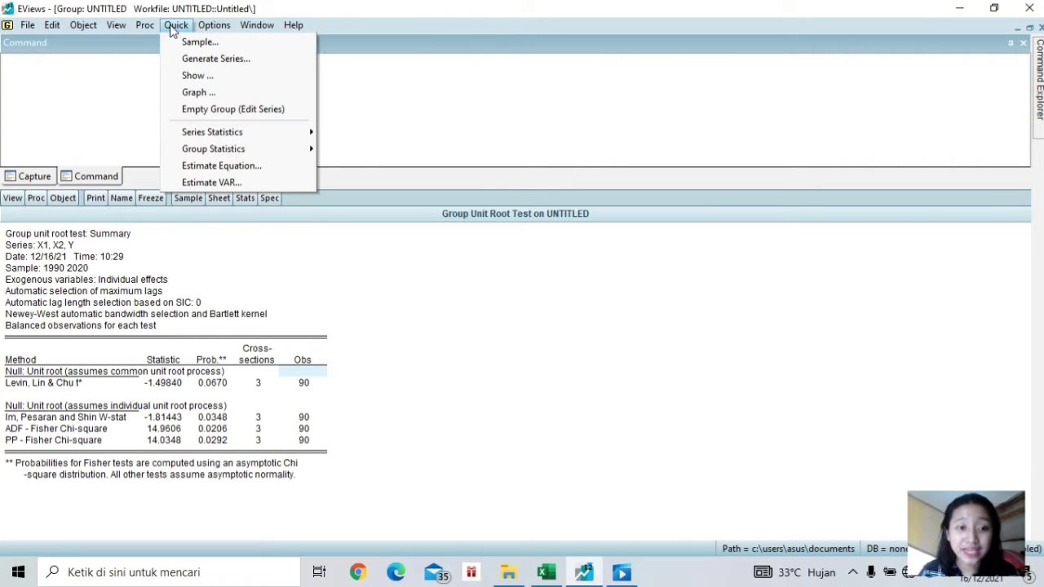
pyautogui.click(217, 168)
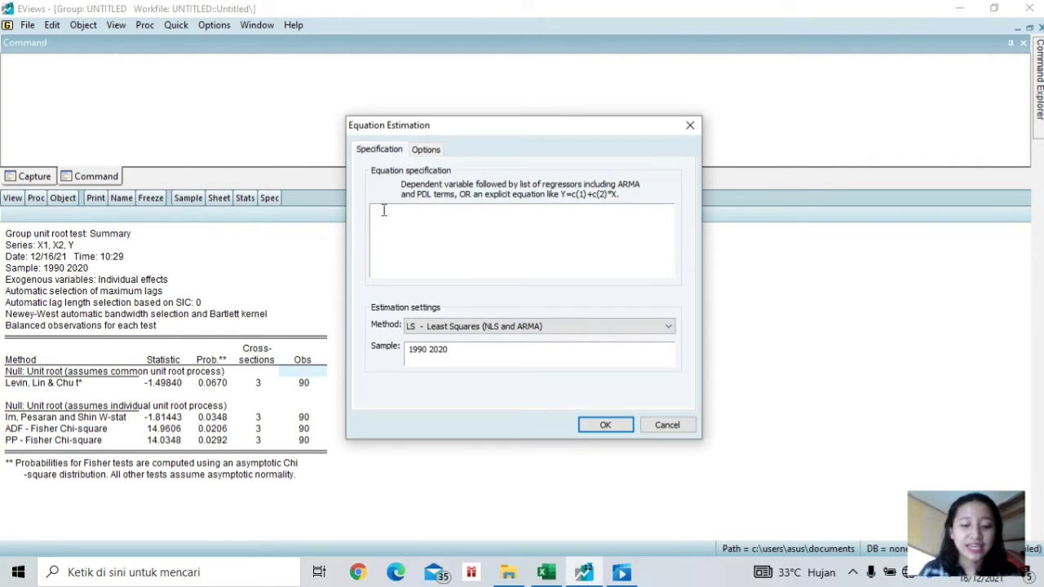
pyautogui.write('y c x1 x2')
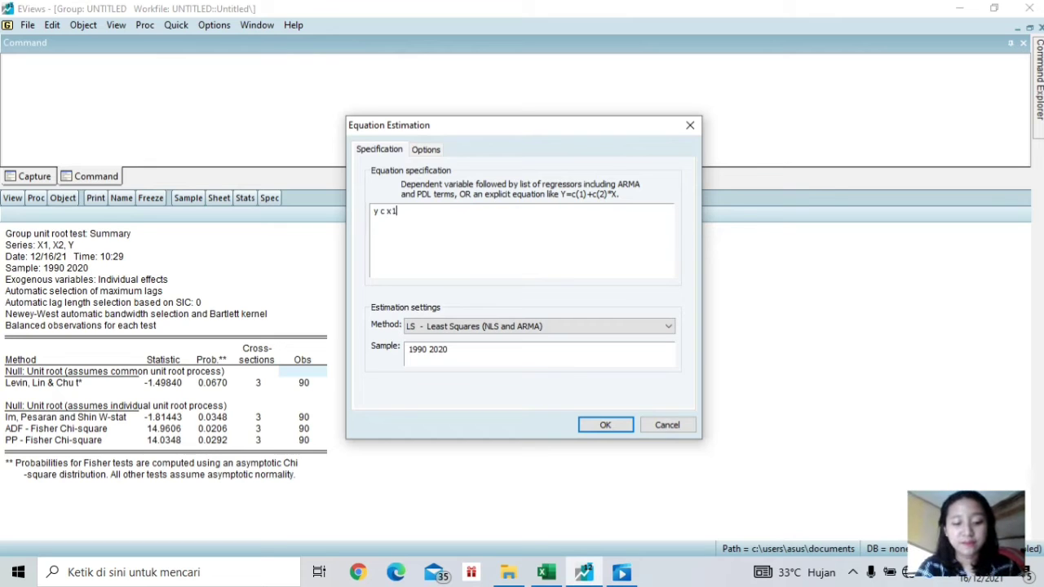
pyautogui.click(381, 211)
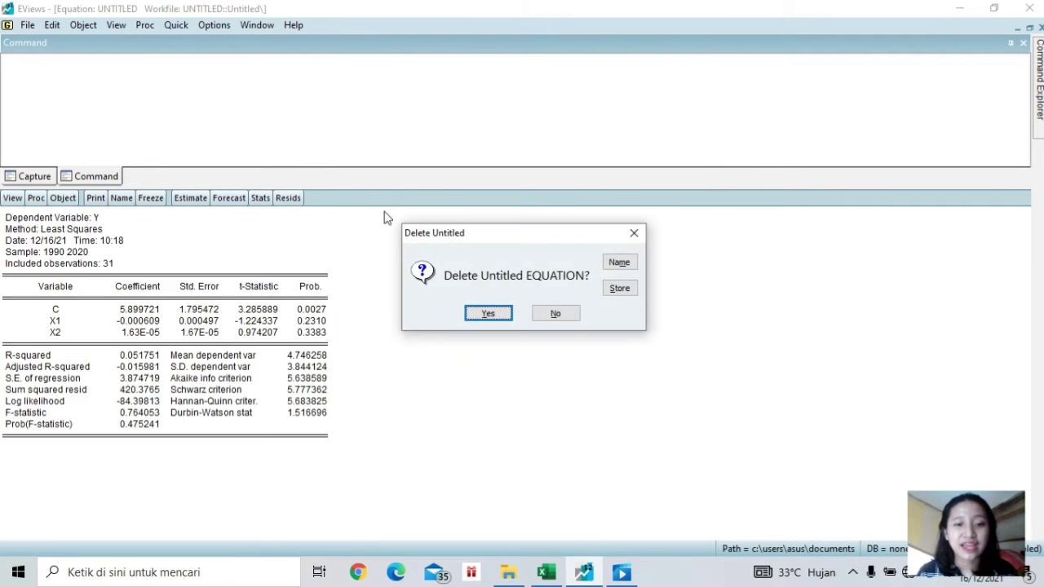
pyautogui.click(487, 315)
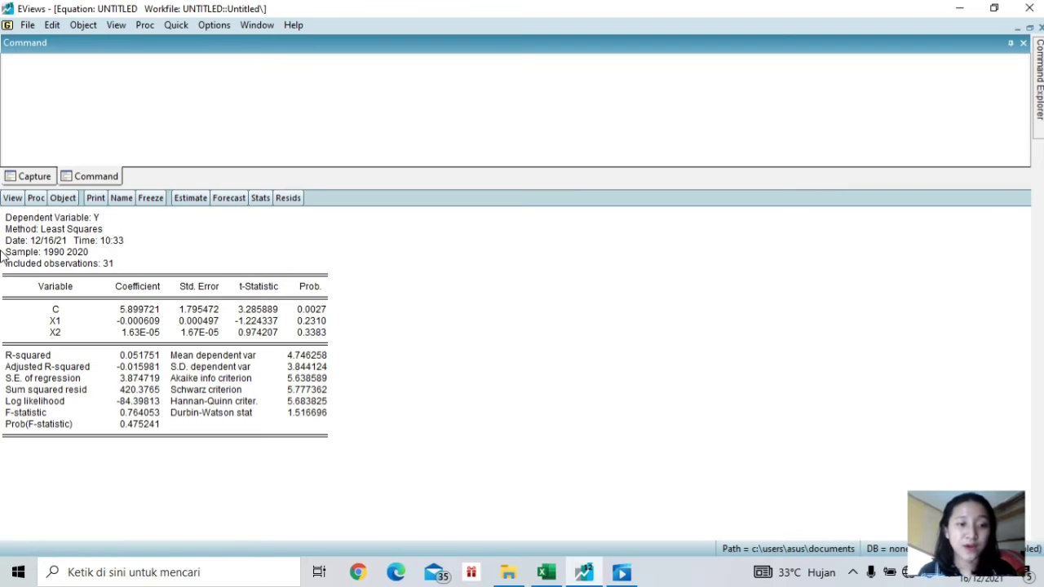
# Run the Histogram - Normality Test on the residuals of the estimated equation.
pyautogui.click(13, 198)
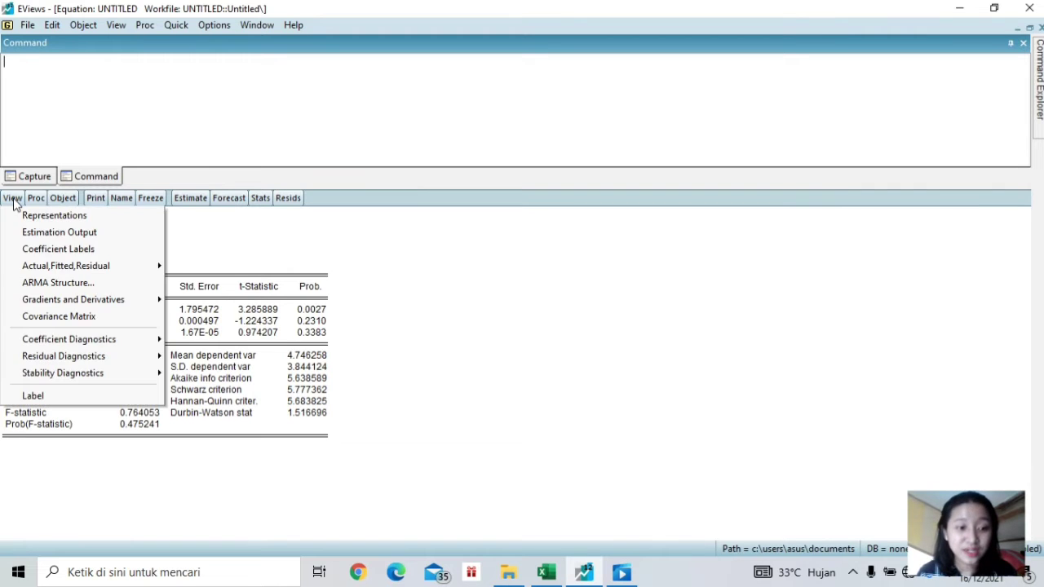
pyautogui.moveTo(131, 357)
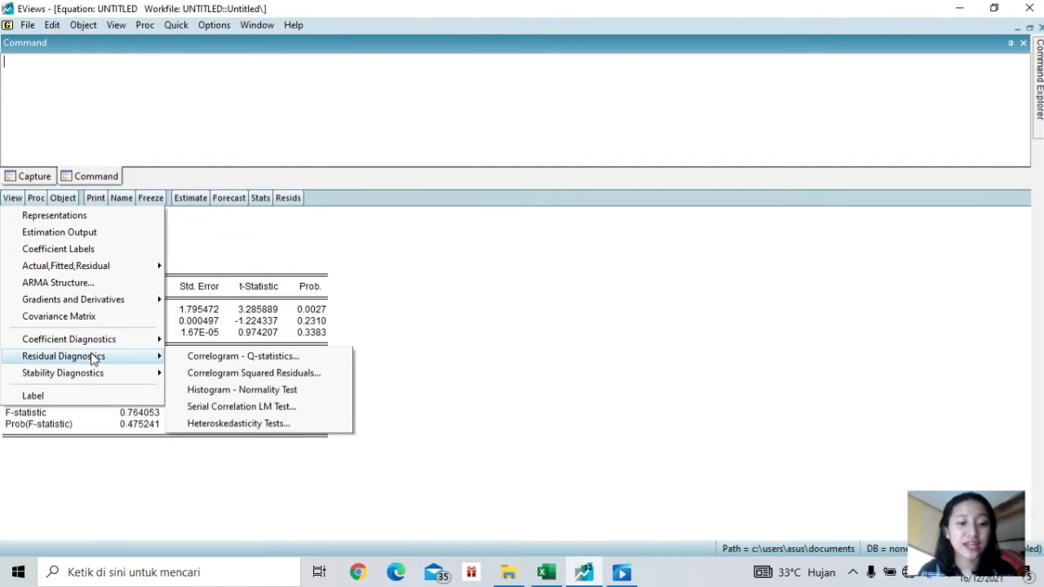
pyautogui.click(196, 392)
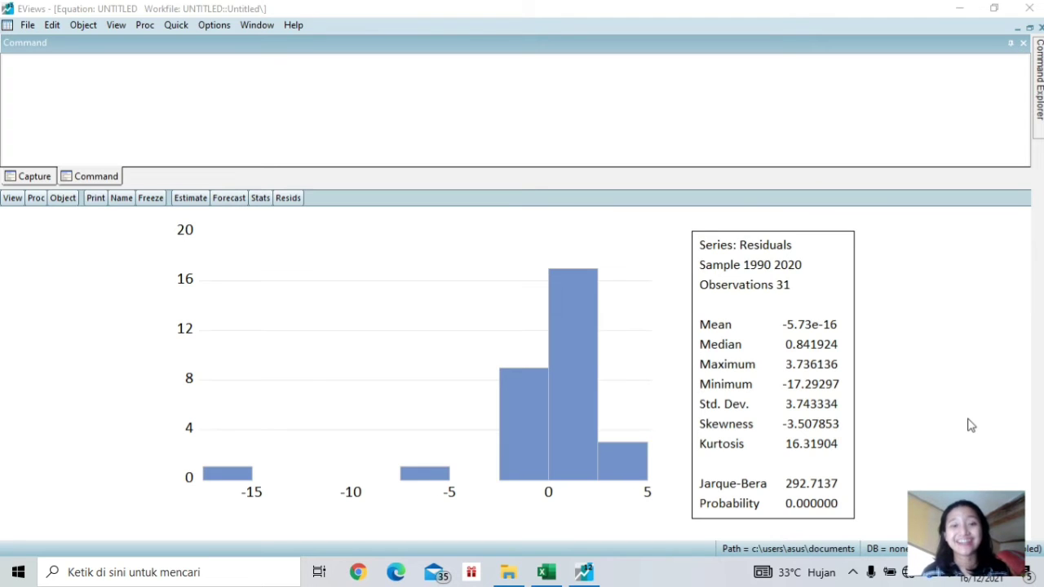
# Produce a group Correlations matrix for the series x1 and x2.
pyautogui.click(173, 25)
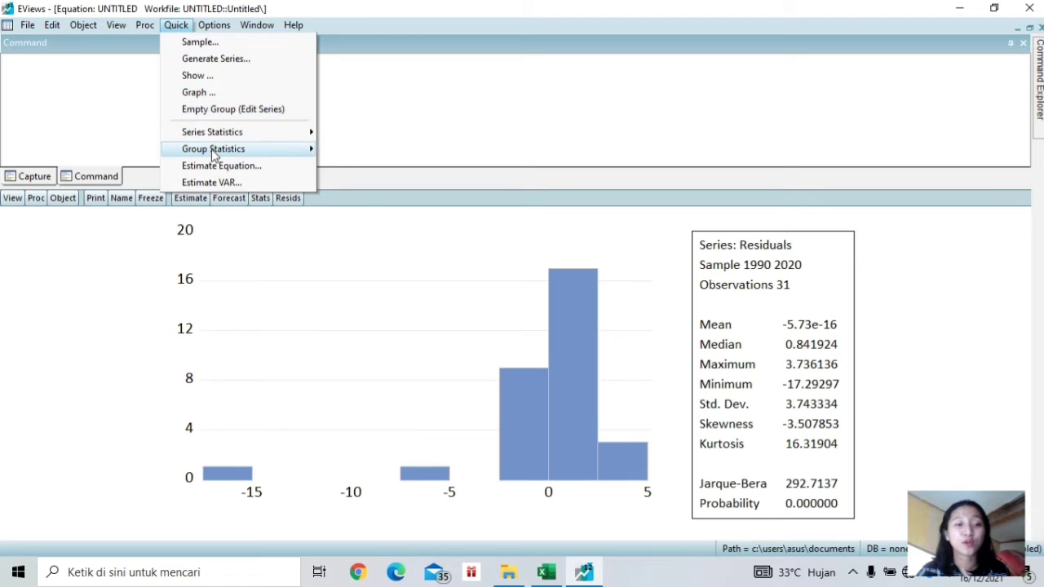
pyautogui.moveTo(213, 152)
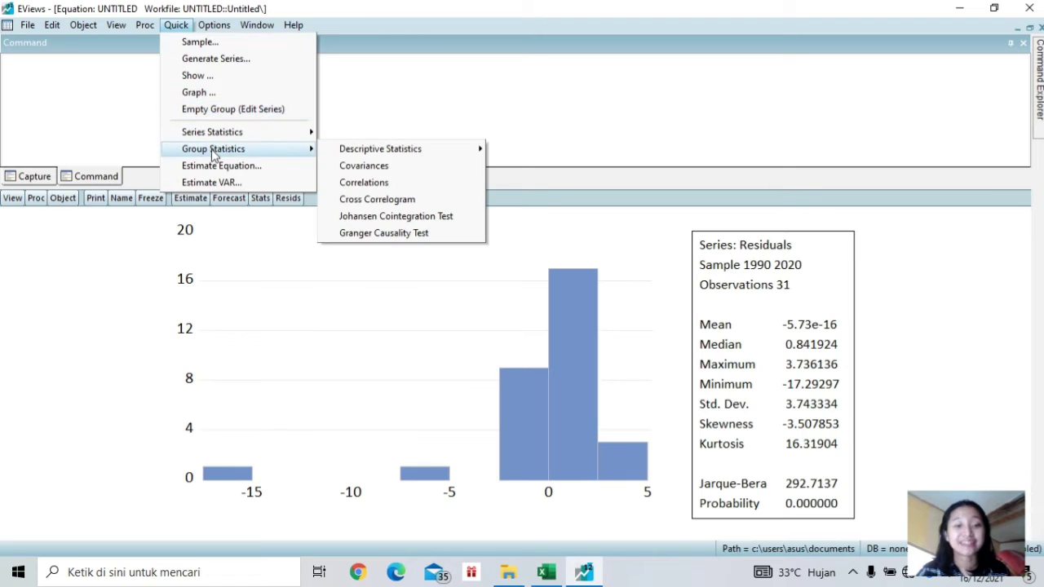
pyautogui.click(343, 183)
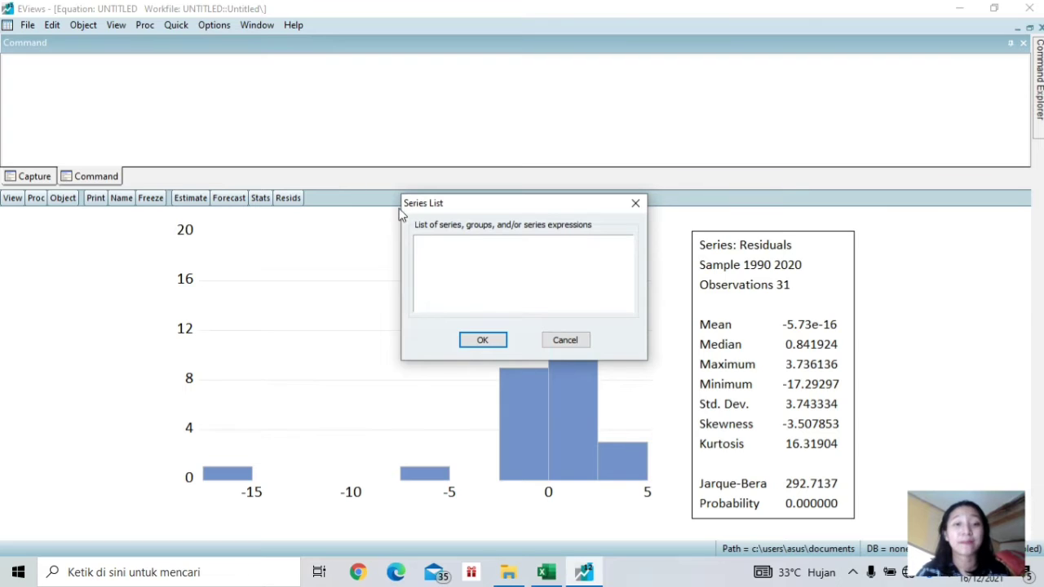
pyautogui.write('x1')
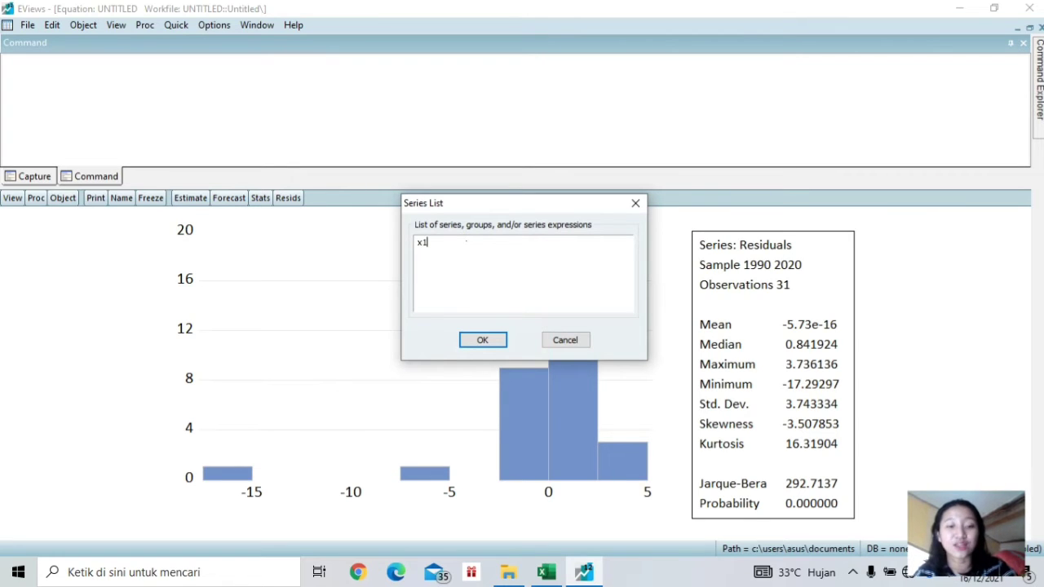
pyautogui.write(' x2')
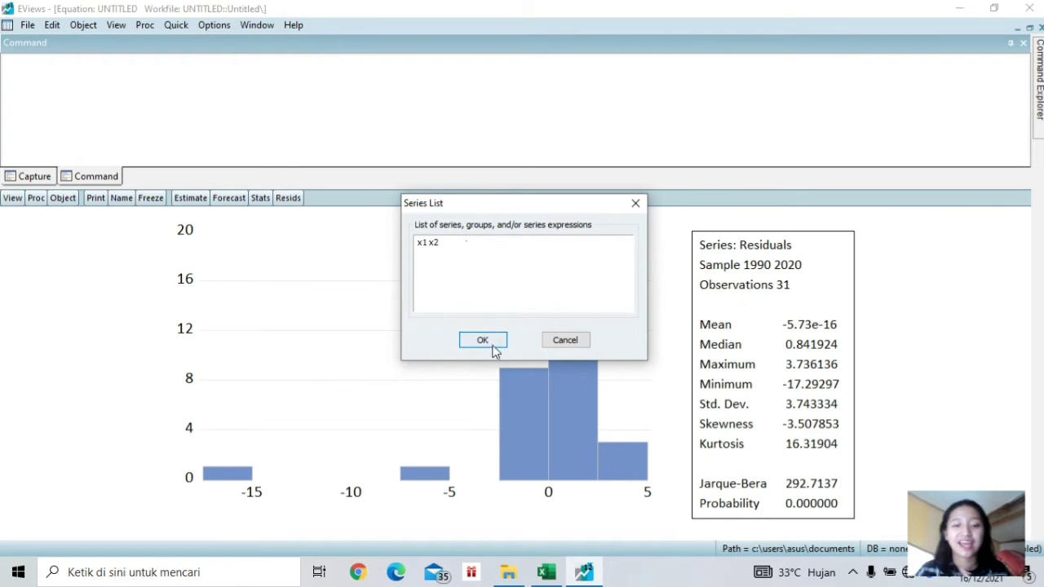
pyautogui.click(483, 341)
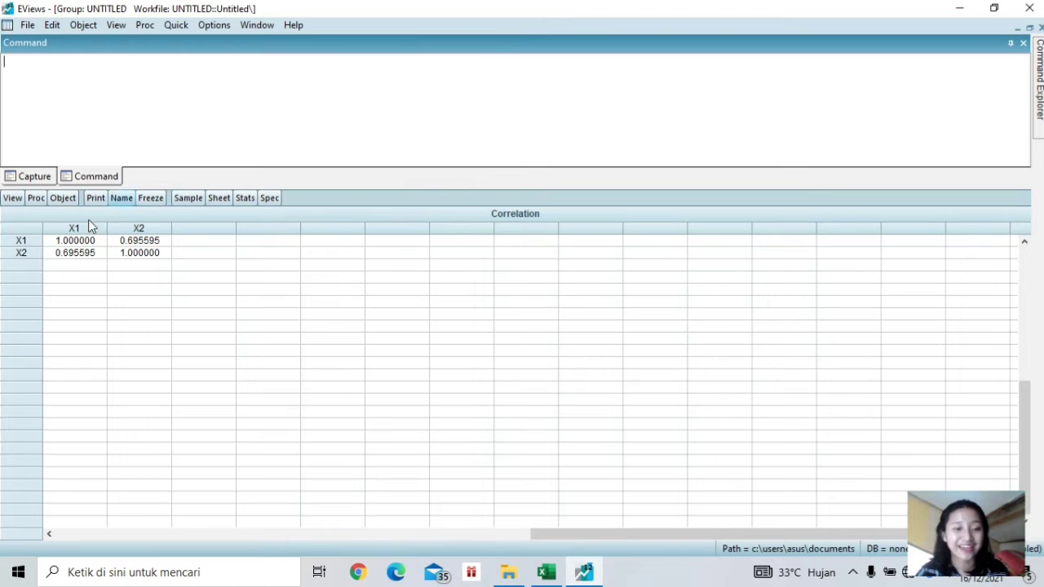
# Examine the correlation matrix, comparing the X1 and X2 rows and columns to assess multicollinearity.
pyautogui.click(139, 253)
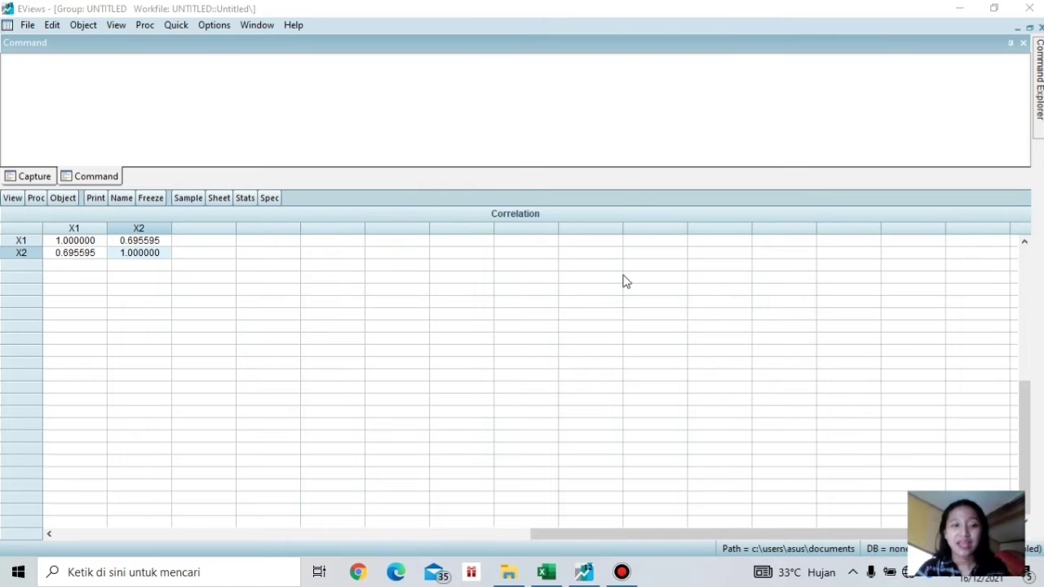
pyautogui.click(24, 243)
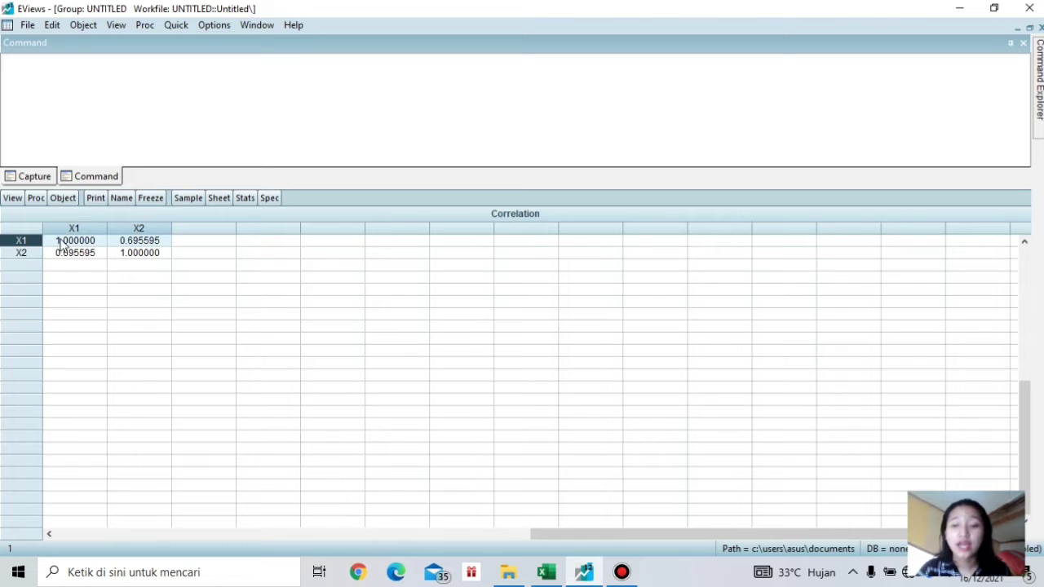
pyautogui.click(34, 257)
pyautogui.click(134, 230)
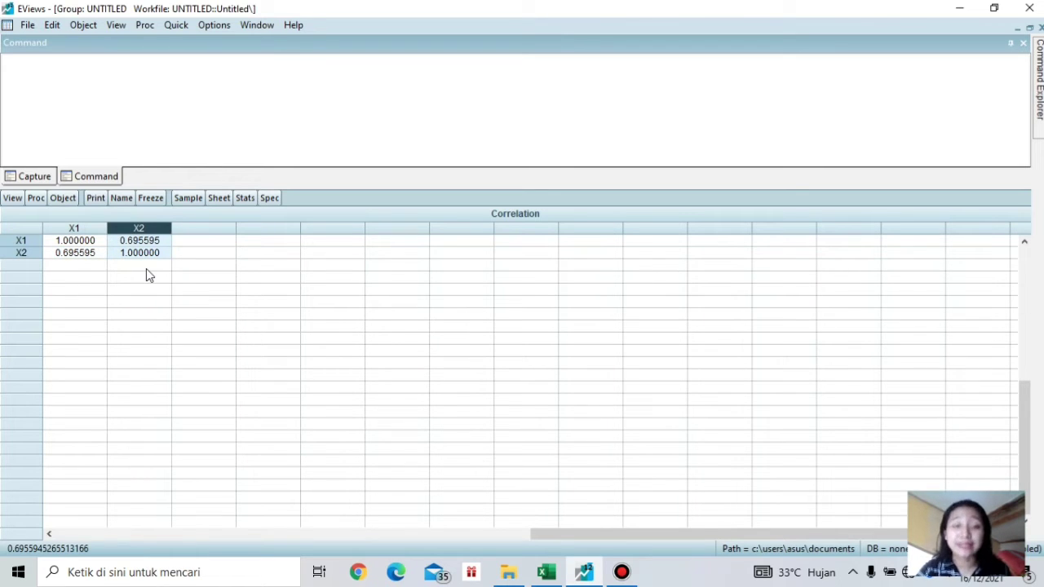
pyautogui.click(15, 240)
pyautogui.click(126, 229)
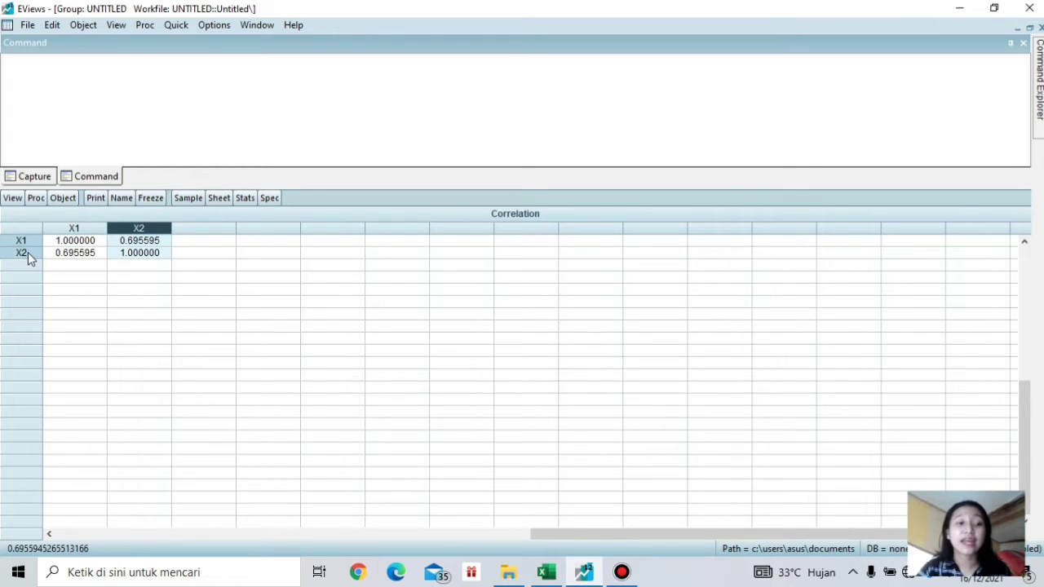
pyautogui.click(27, 253)
pyautogui.click(86, 228)
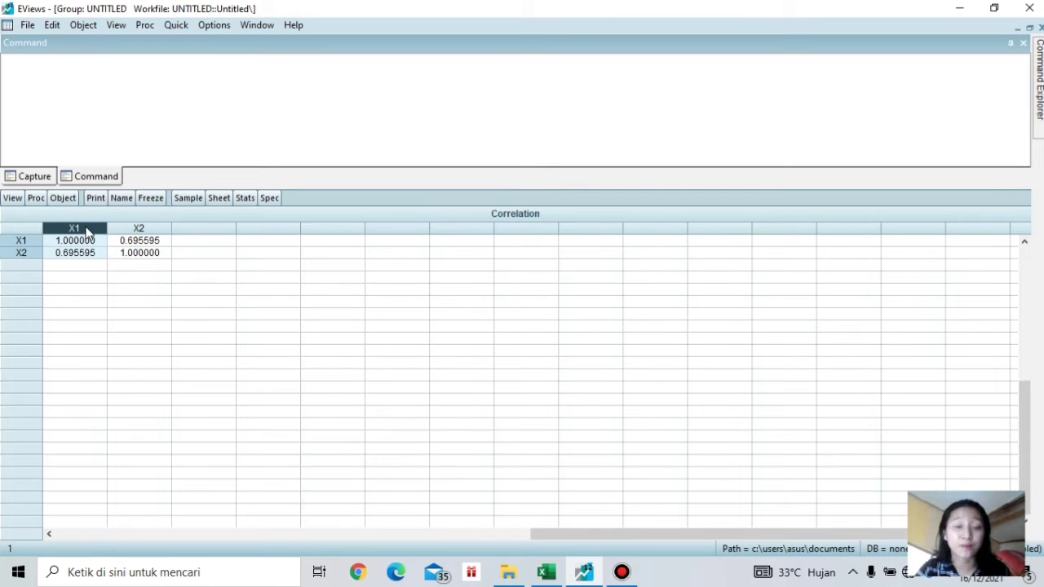
pyautogui.click(68, 255)
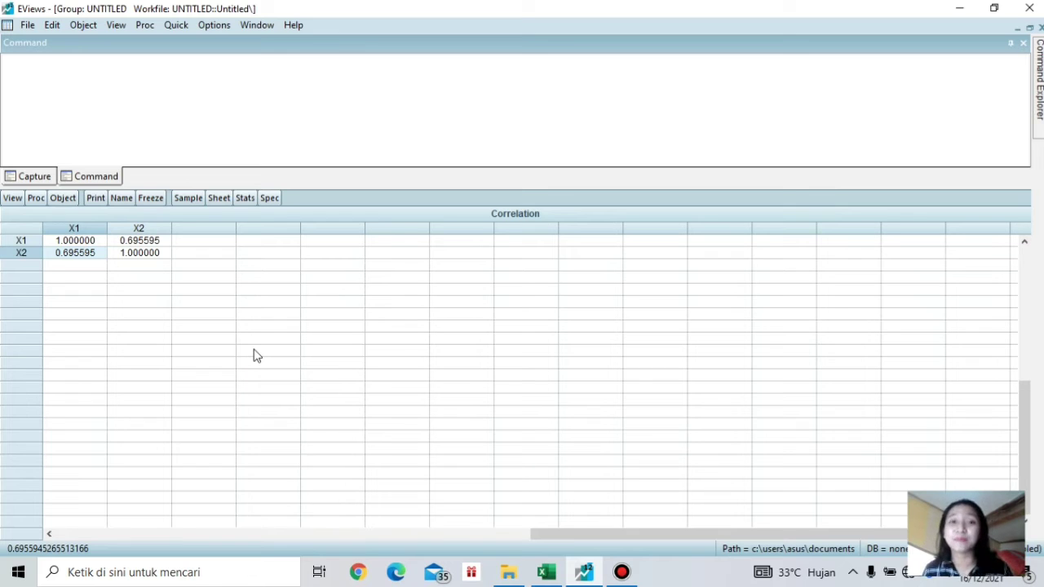
pyautogui.press('Right')
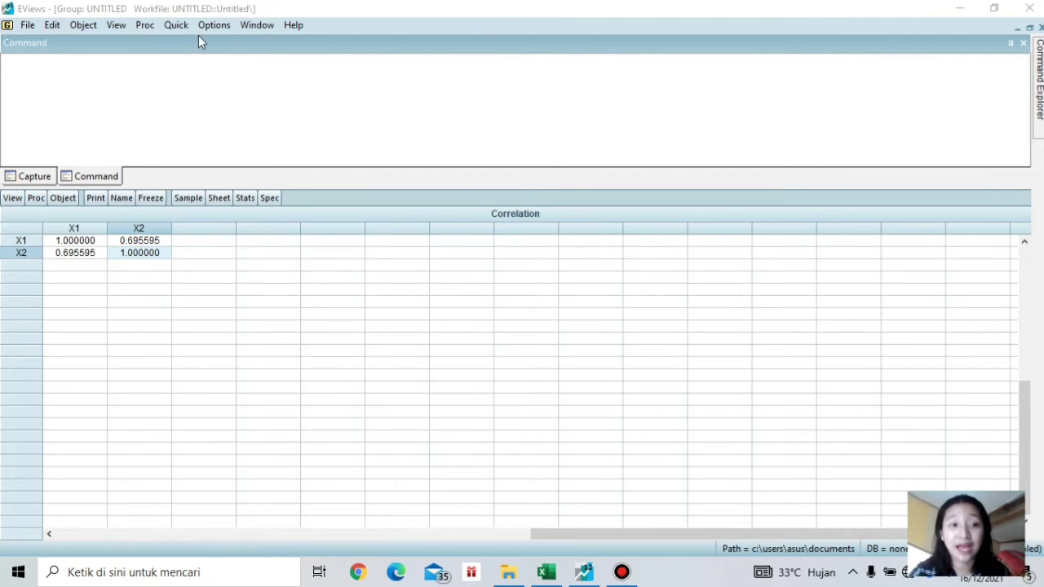
# Re-estimate the "y c x1 x2" Least Squares equation for 1990 2020, replacing the untitled equation that shows the residual histogram.
pyautogui.click(179, 26)
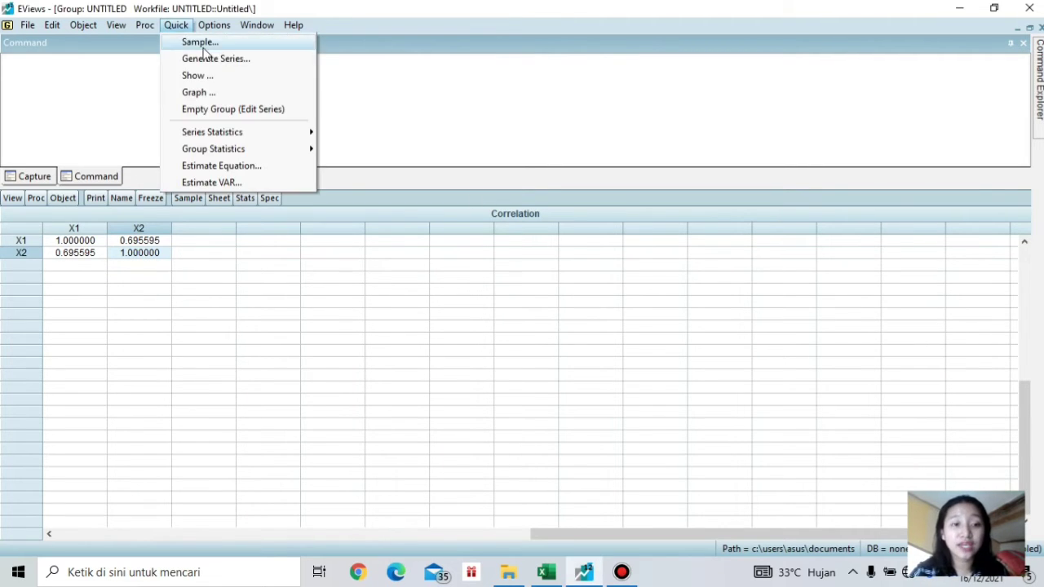
pyautogui.click(246, 167)
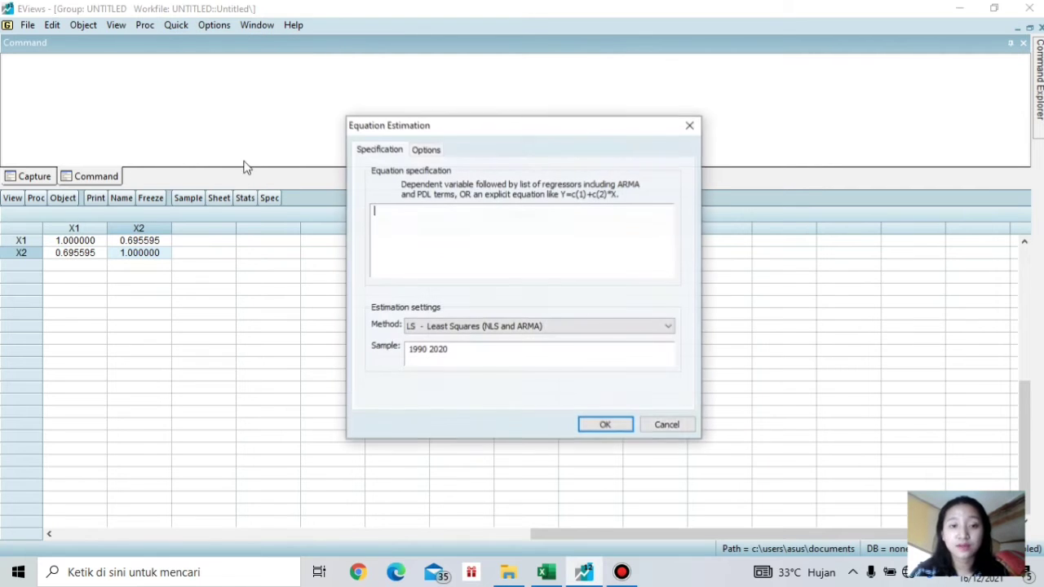
pyautogui.write('y c x1 x2')
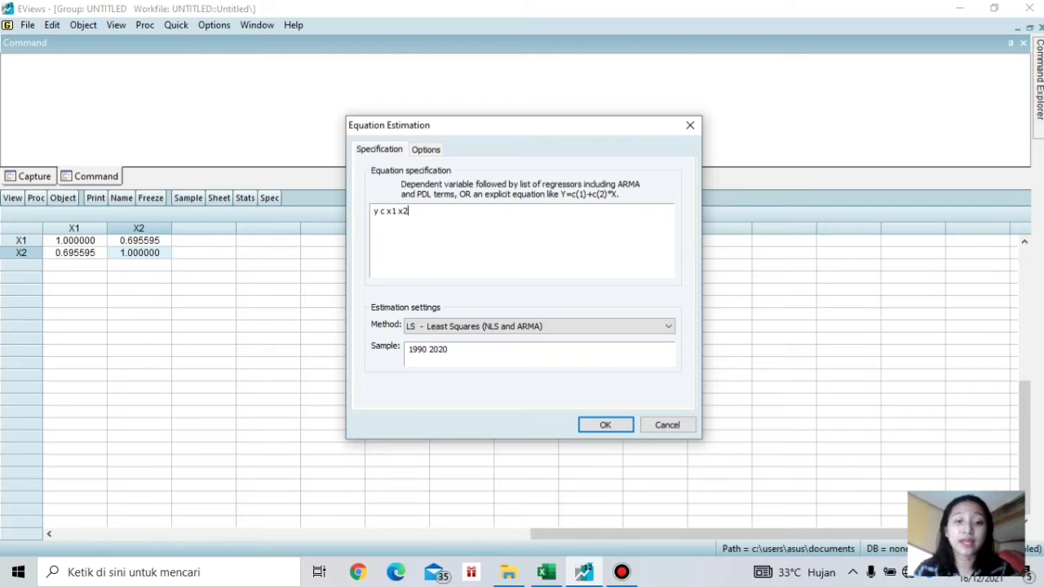
pyautogui.click(603, 426)
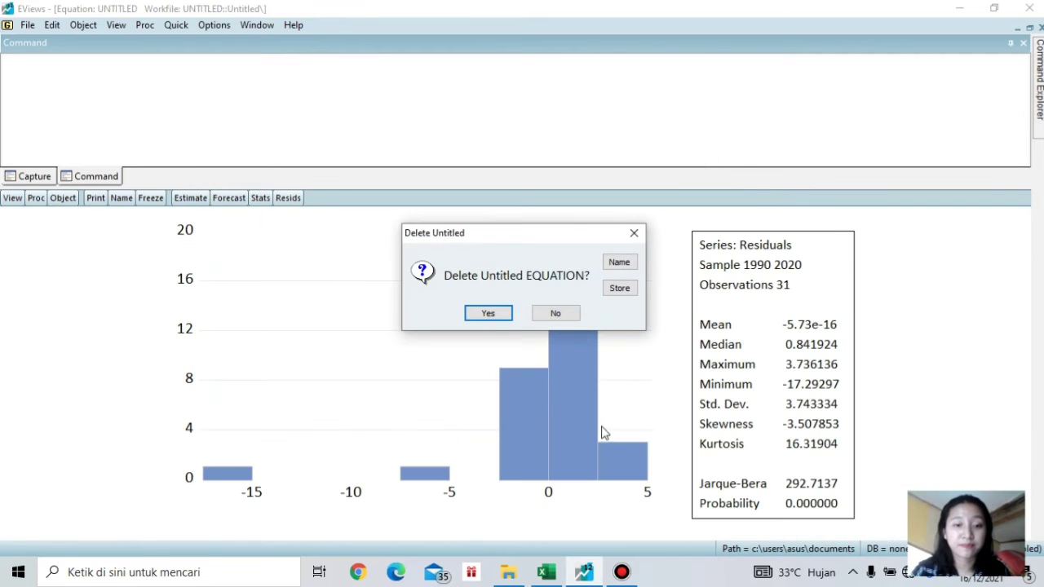
pyautogui.click(490, 312)
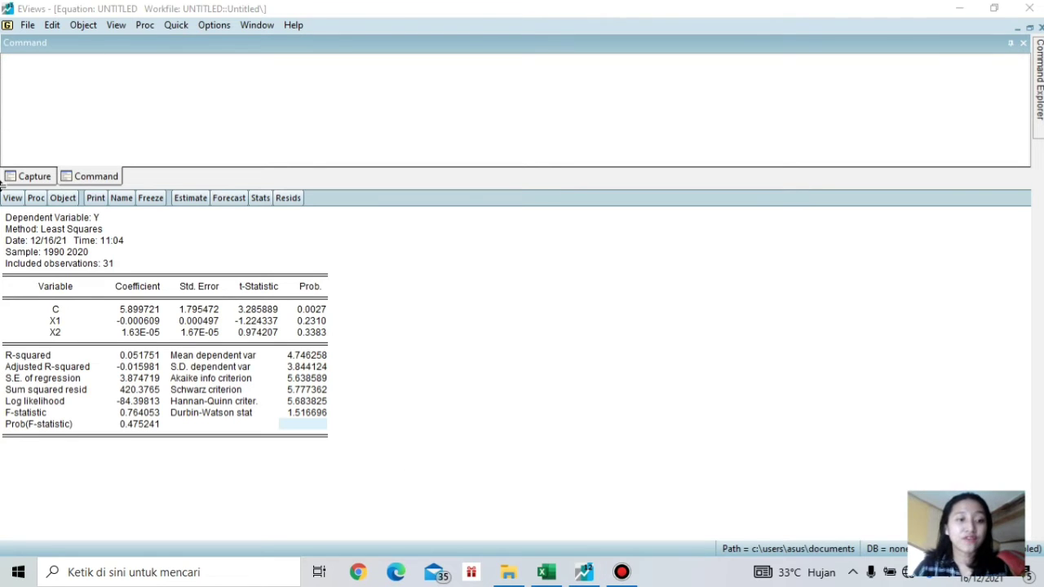
# Run the White heteroskedasticity test with White cross terms included on the residuals of the estimated equation.
pyautogui.click(10, 199)
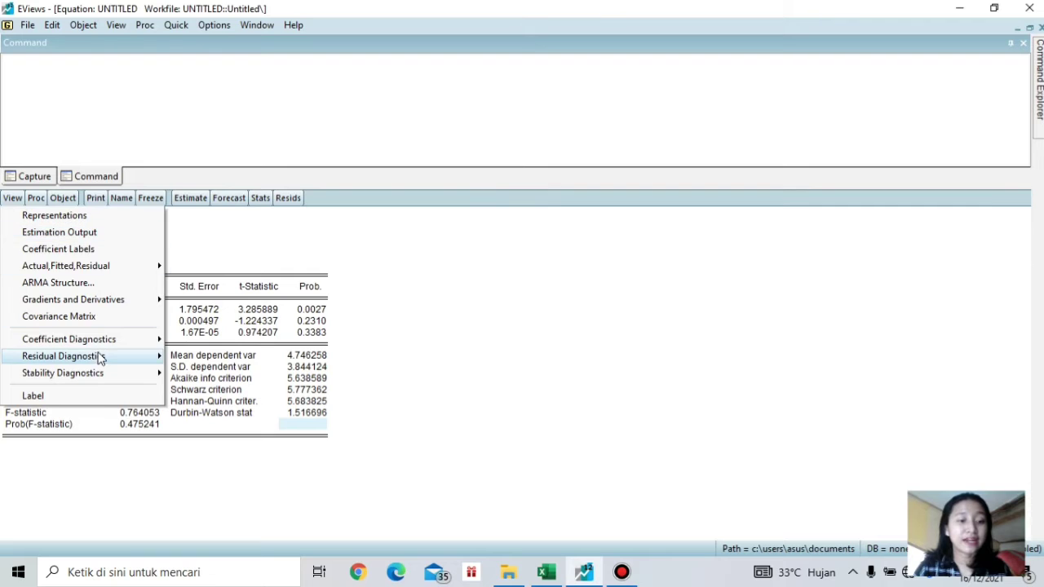
pyautogui.moveTo(98, 358)
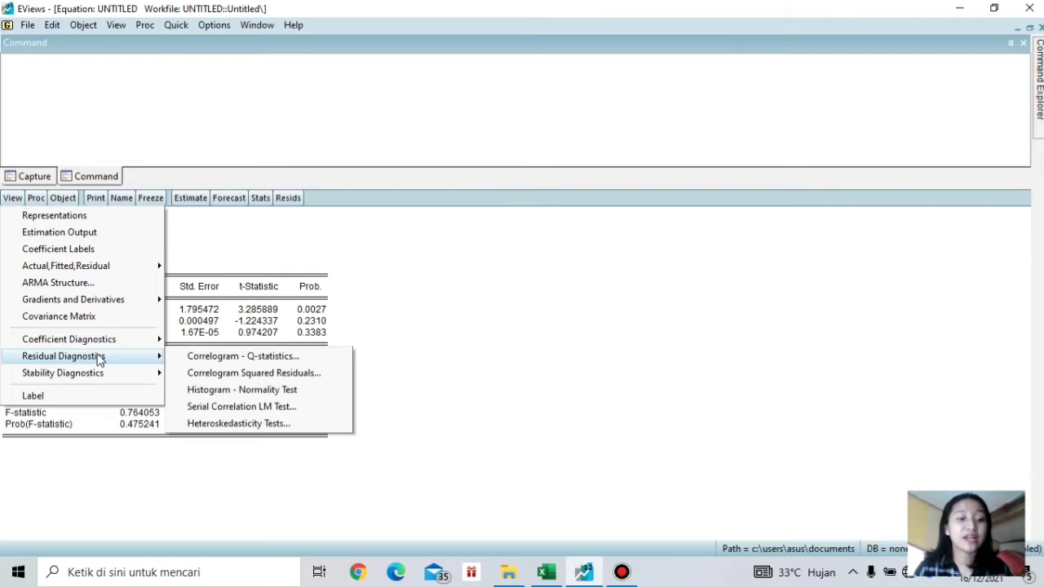
pyautogui.click(205, 425)
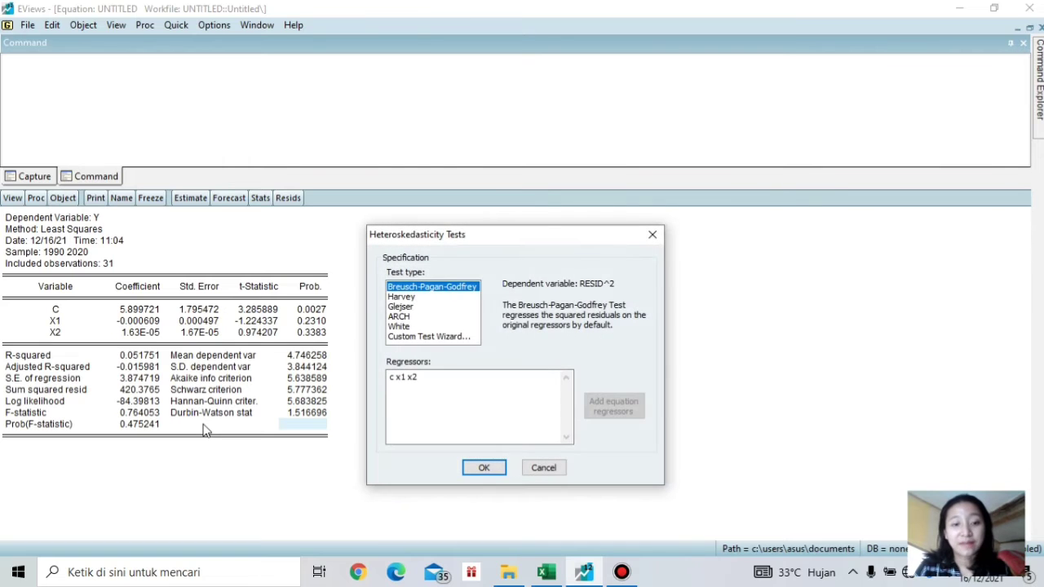
pyautogui.click(408, 326)
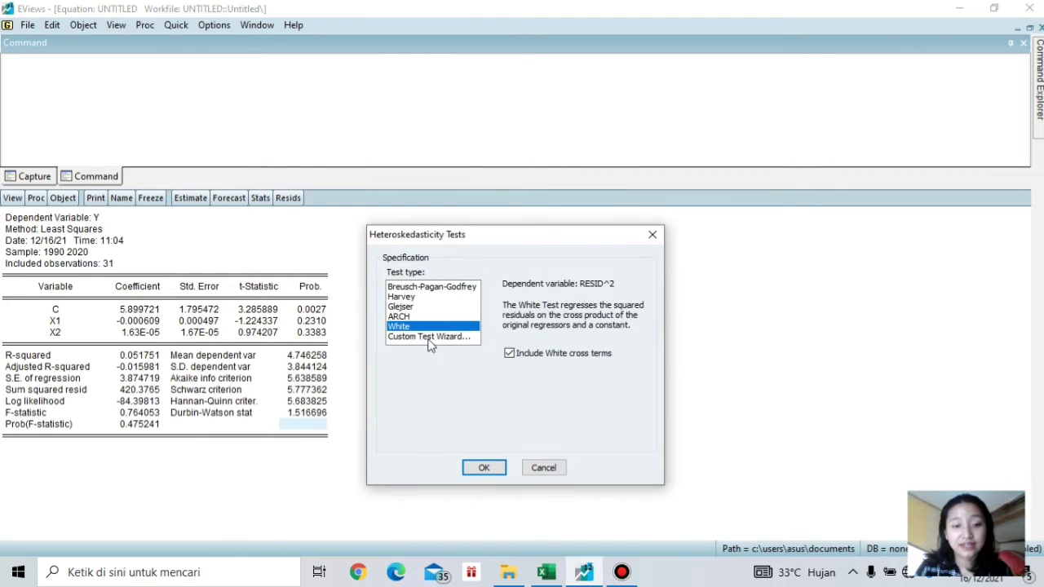
pyautogui.click(484, 468)
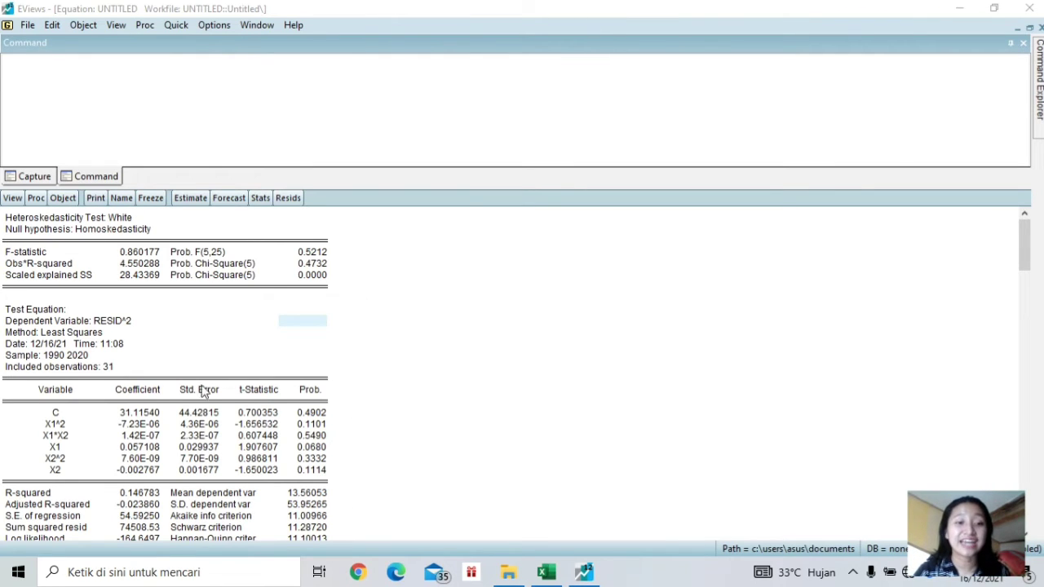
pyautogui.click(186, 266)
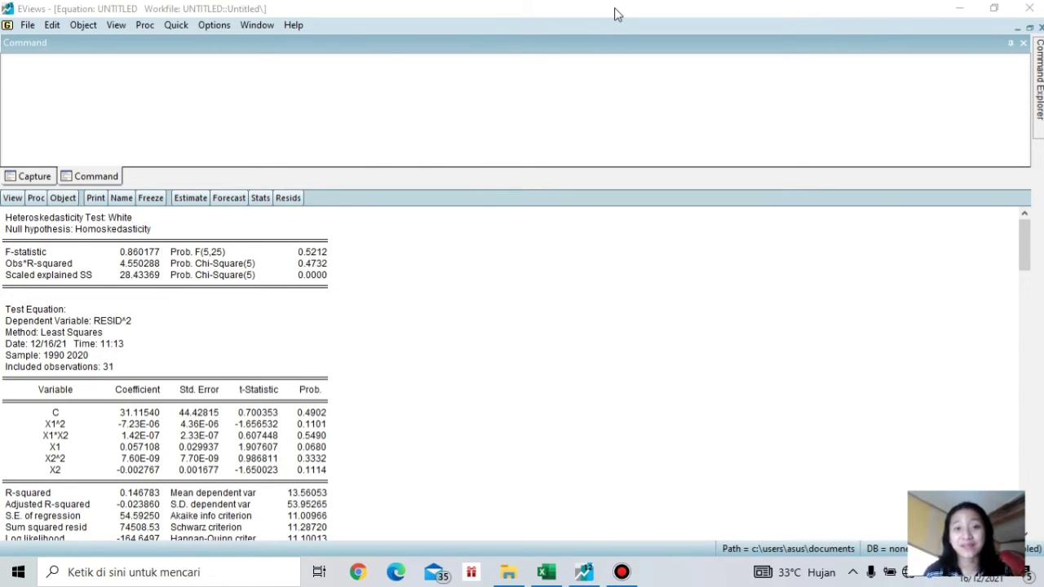
pyautogui.click(594, 320)
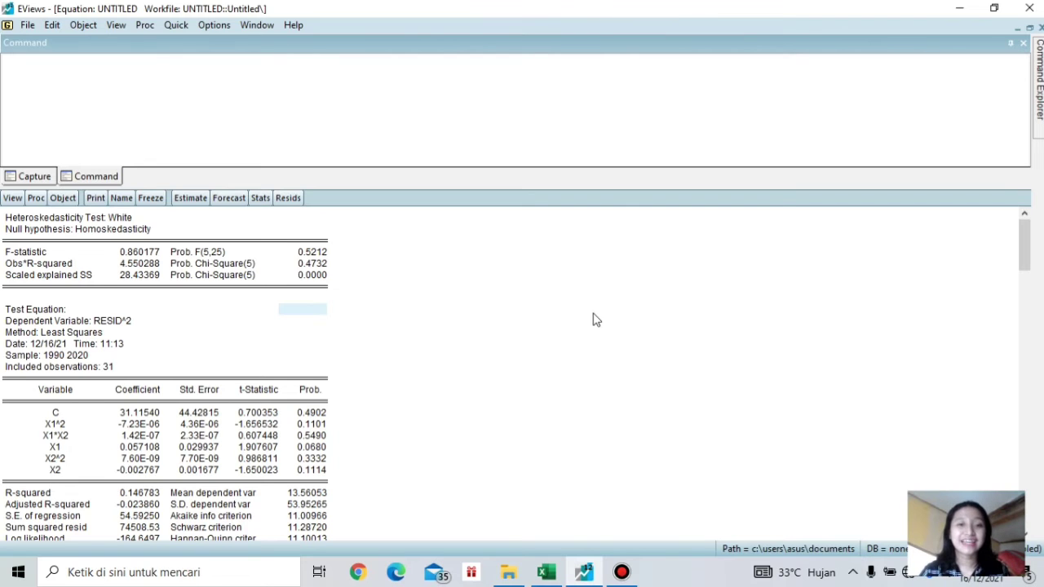
# Run the Breusch-Godfrey Serial Correlation LM Test on the equation's residuals with 2 lags included.
pyautogui.click(10, 198)
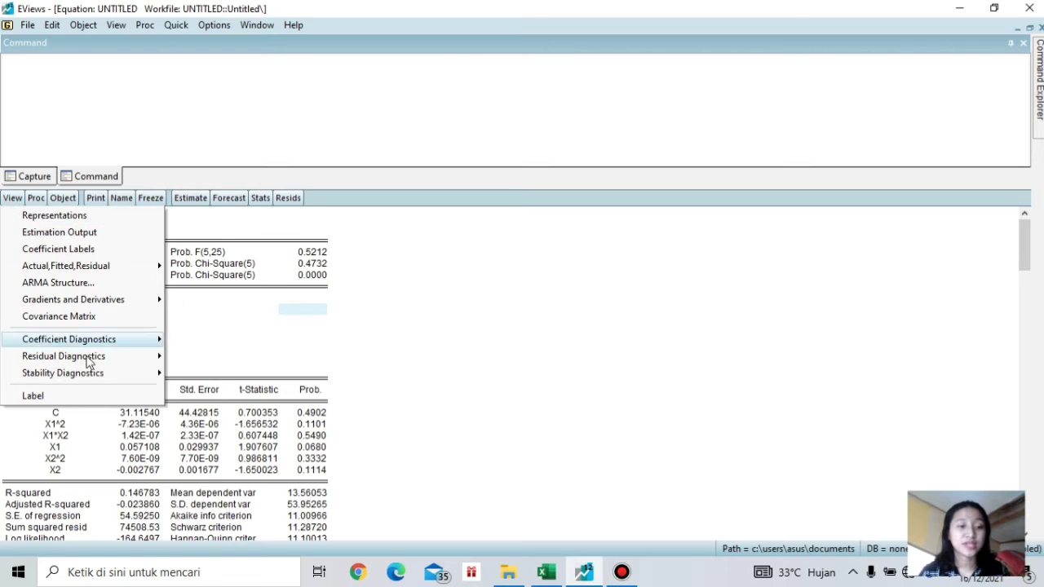
pyautogui.moveTo(88, 359)
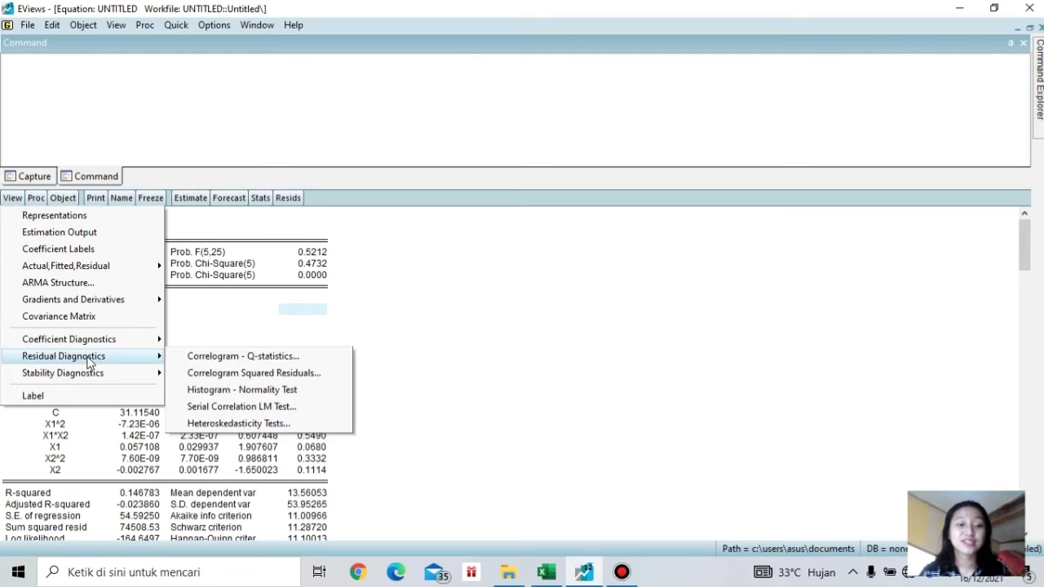
pyautogui.click(230, 410)
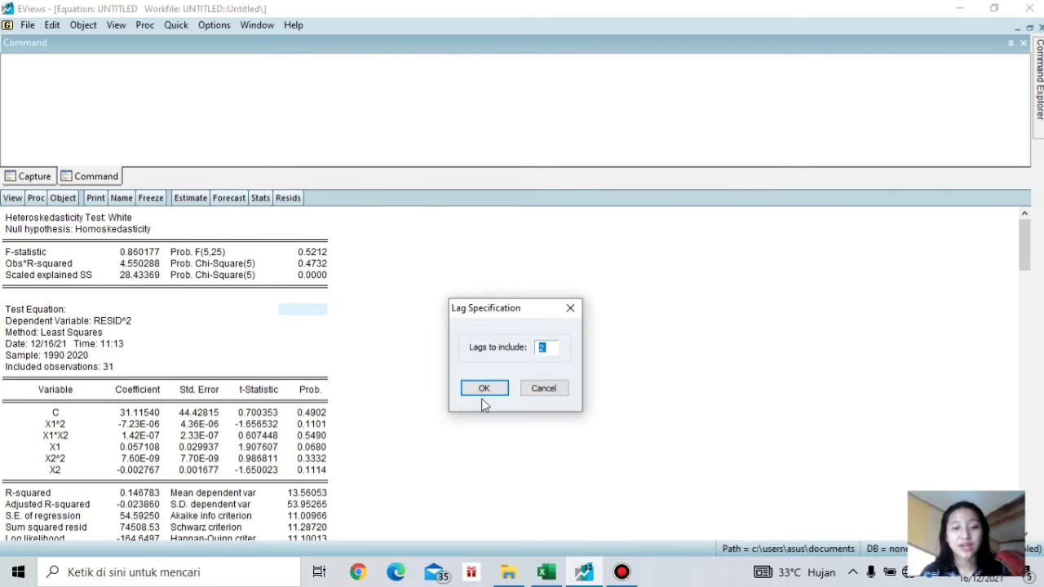
pyautogui.click(487, 391)
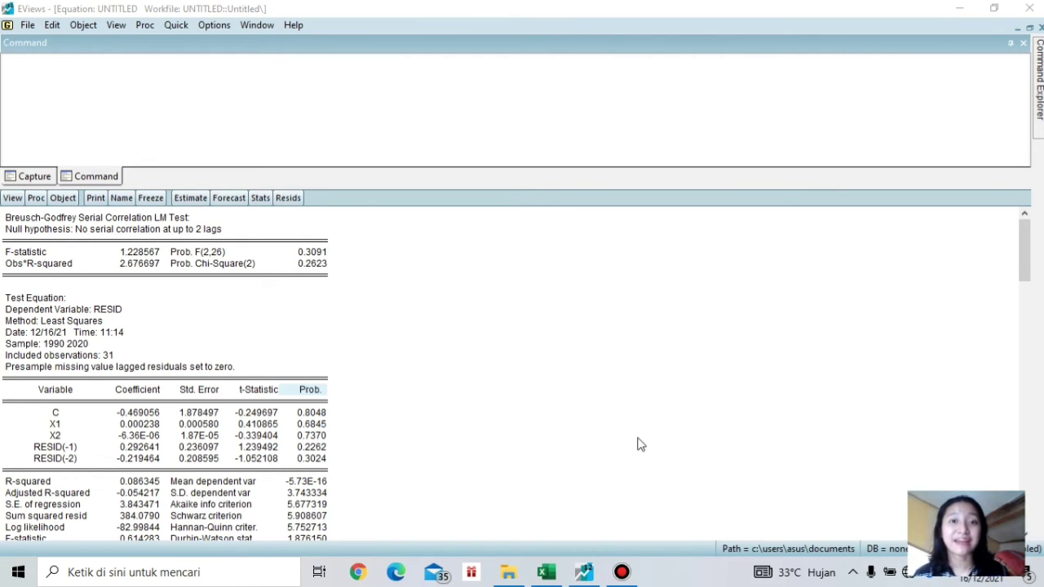
pyautogui.click(196, 272)
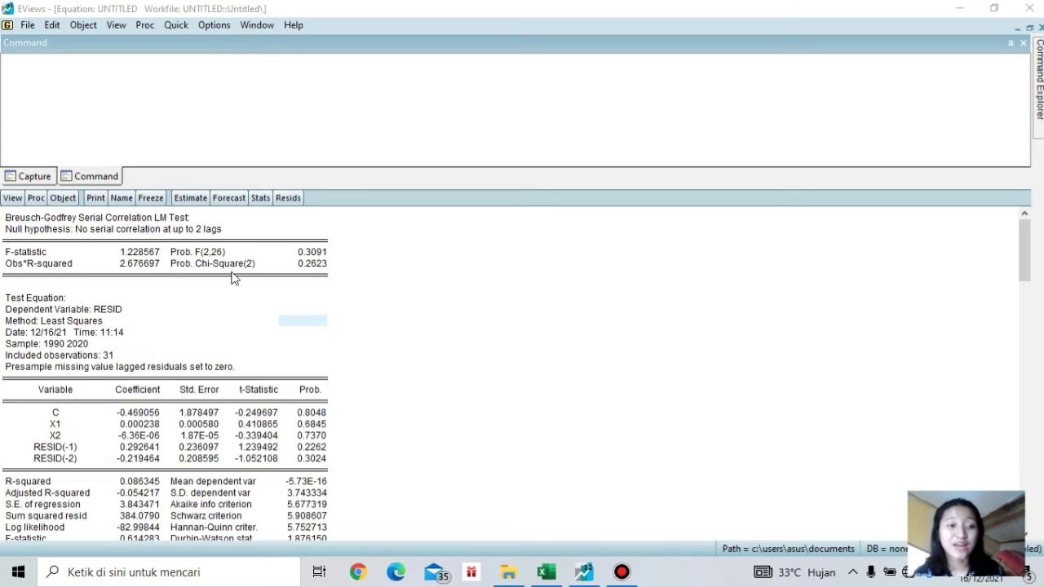
# Run the Ramsey RESET Test on the equation with 1 fitted term and check the F-statistic's probability.
pyautogui.click(12, 199)
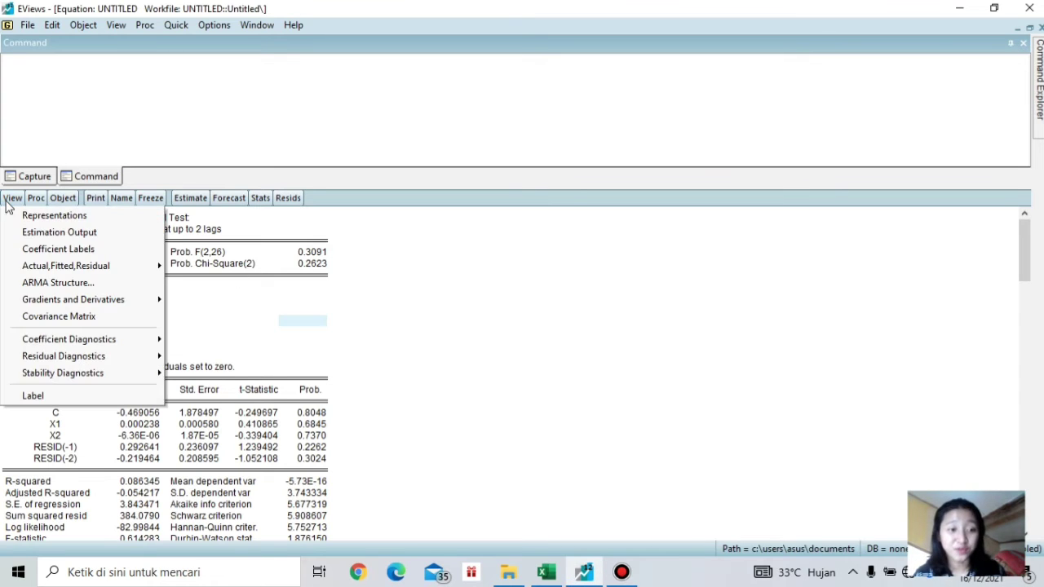
pyautogui.moveTo(98, 380)
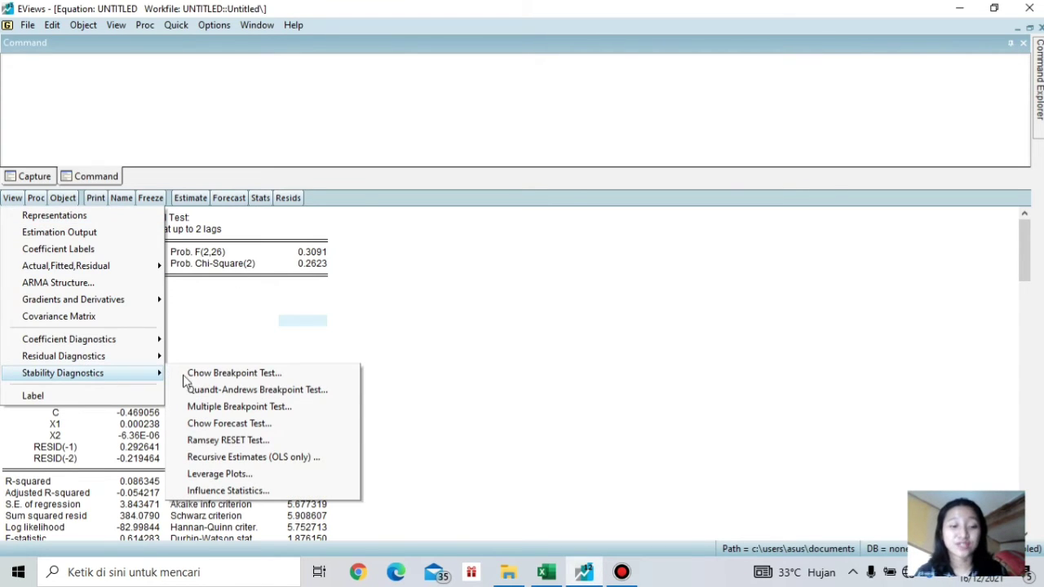
pyautogui.click(216, 441)
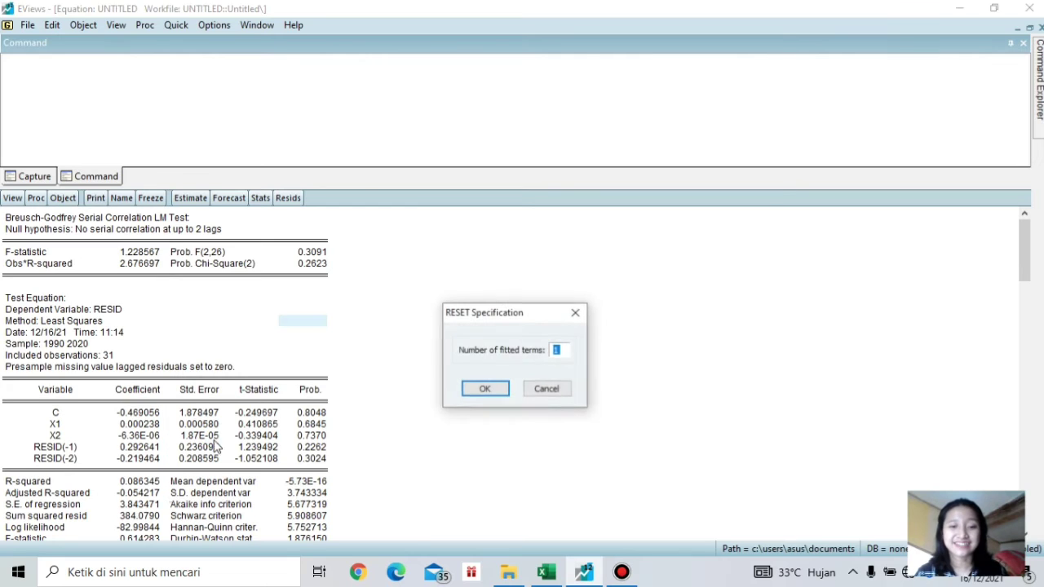
pyautogui.click(487, 390)
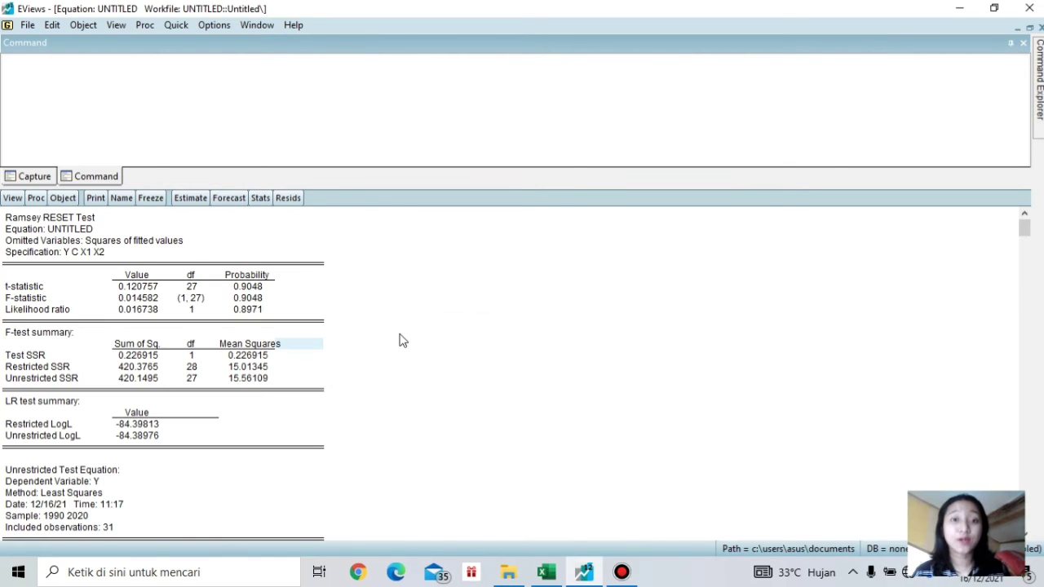
pyautogui.click(30, 300)
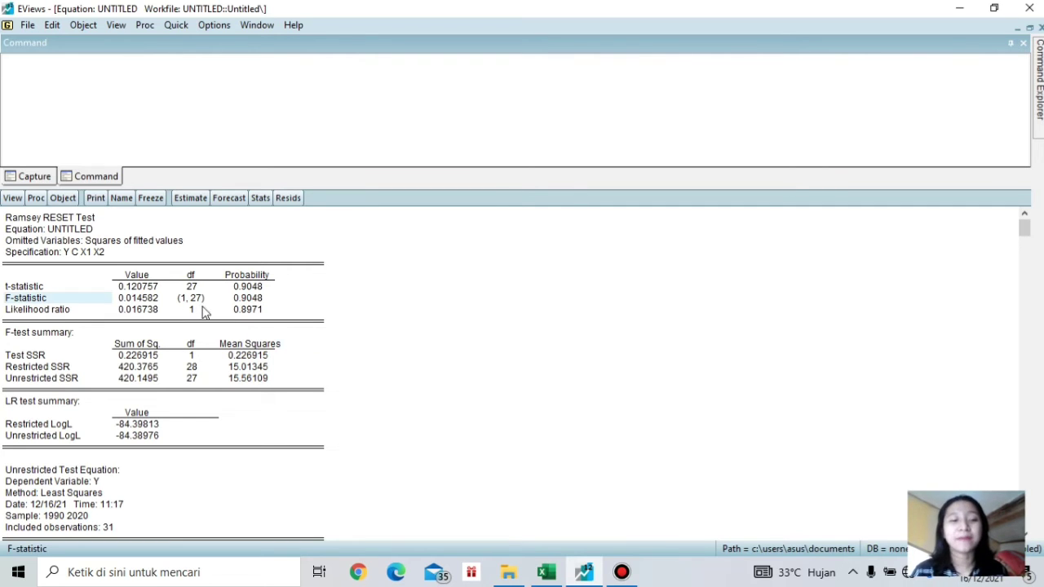
pyautogui.click(237, 300)
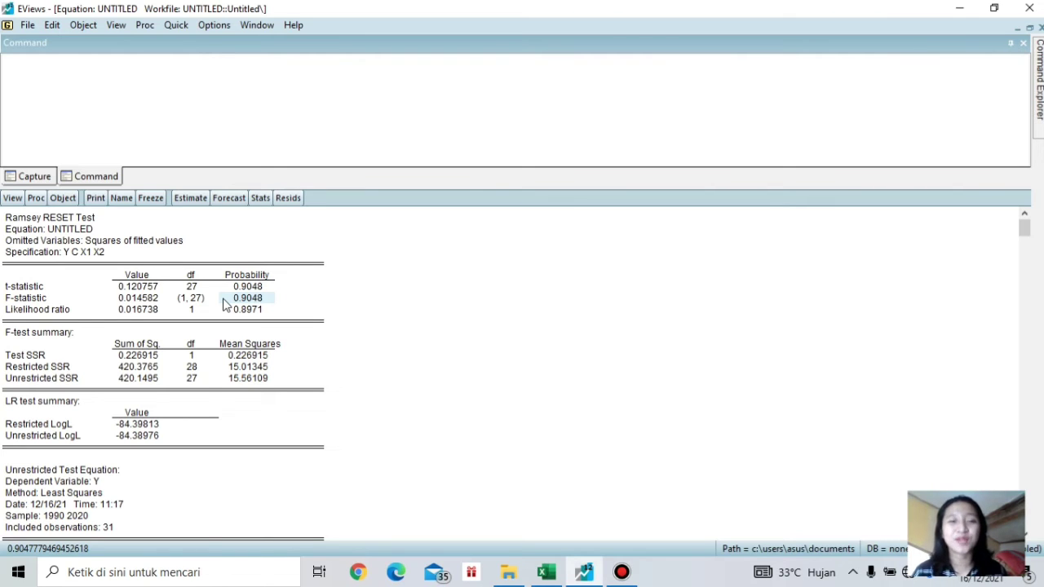
pyautogui.click(616, 116)
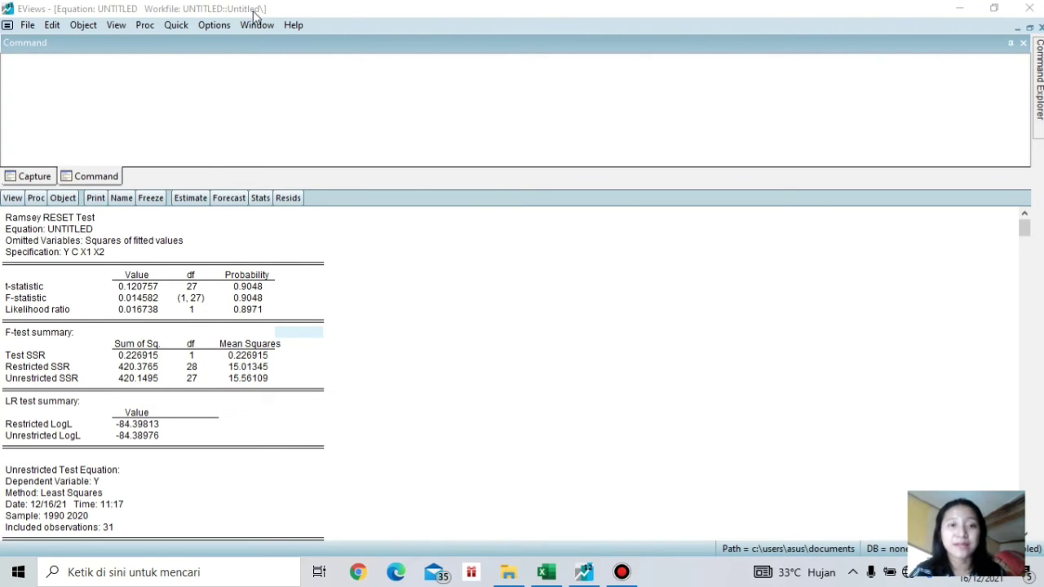
# Re-estimate the "y c x1 x2" Least Squares equation for 1990 2020, replacing the untitled equation that shows the Ramsey RESET results.
pyautogui.click(174, 25)
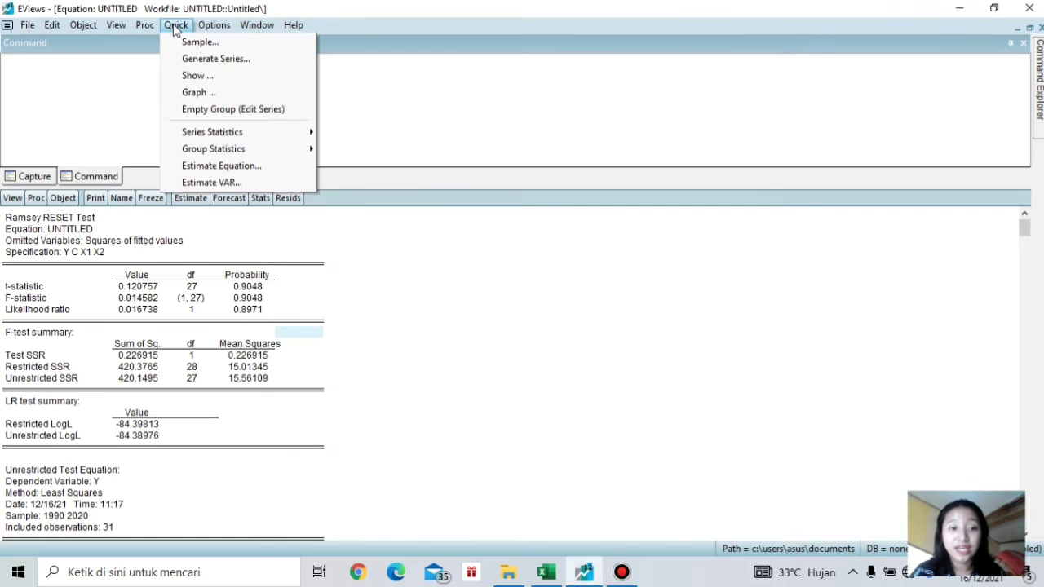
pyautogui.click(222, 165)
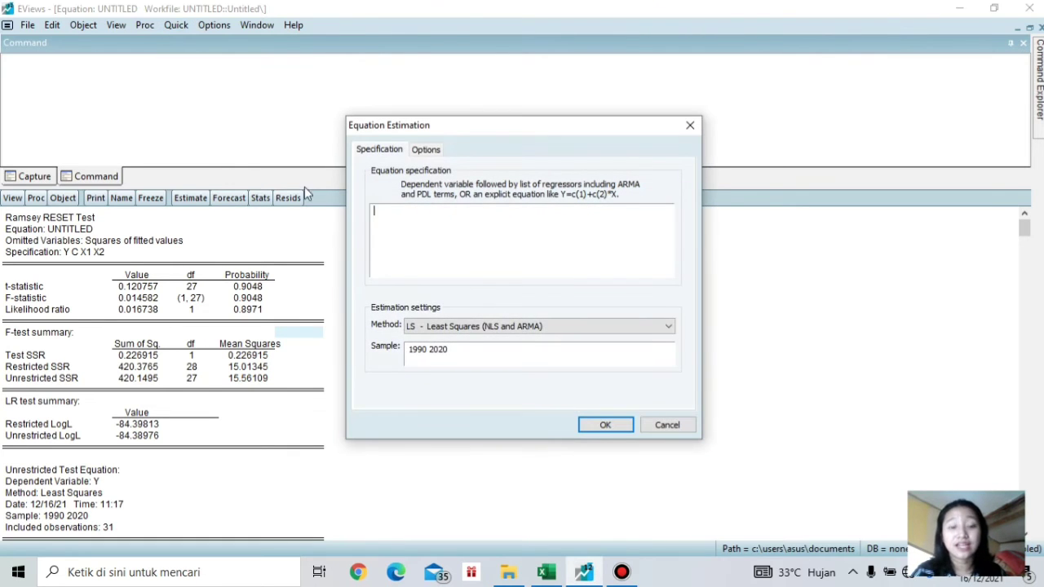
pyautogui.write('y c')
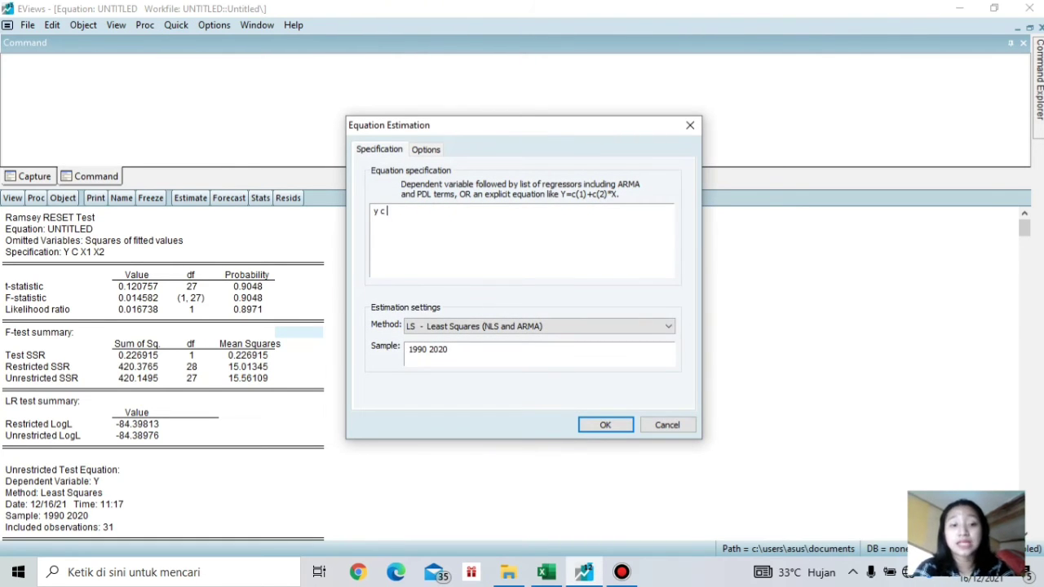
pyautogui.write(' x1 x2')
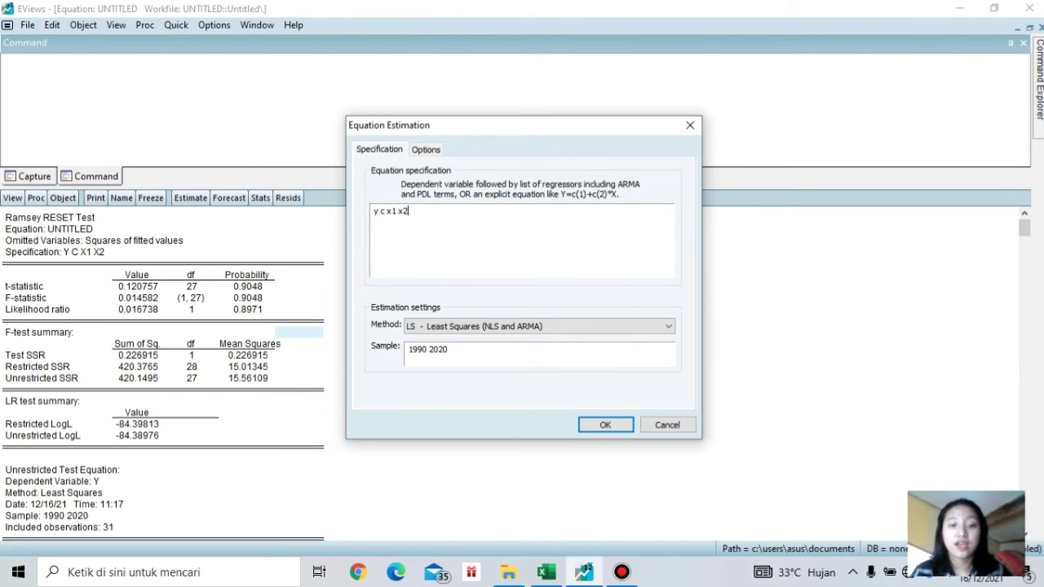
pyautogui.click(604, 425)
pyautogui.click(604, 425)
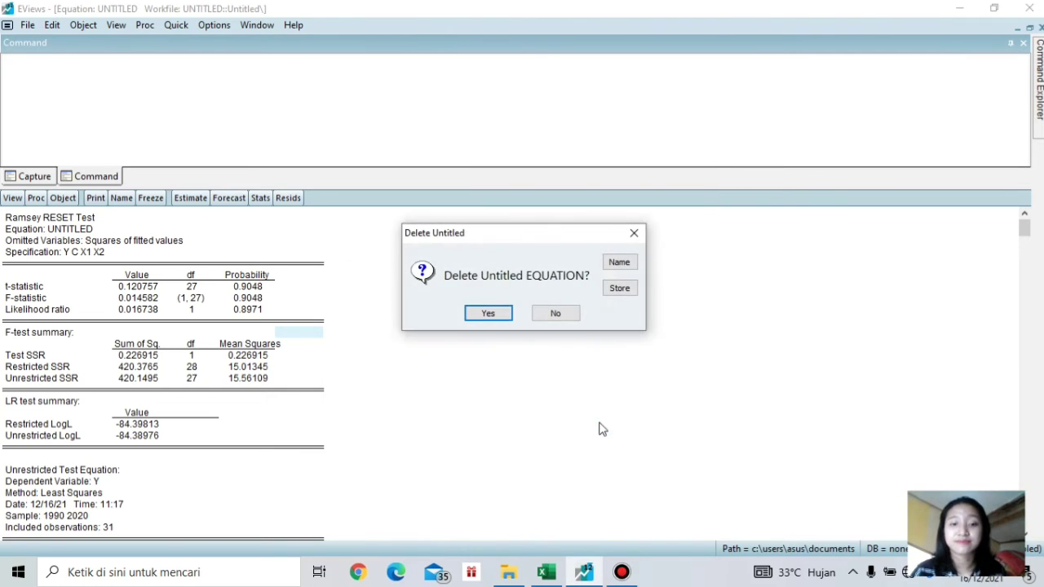
pyautogui.click(488, 315)
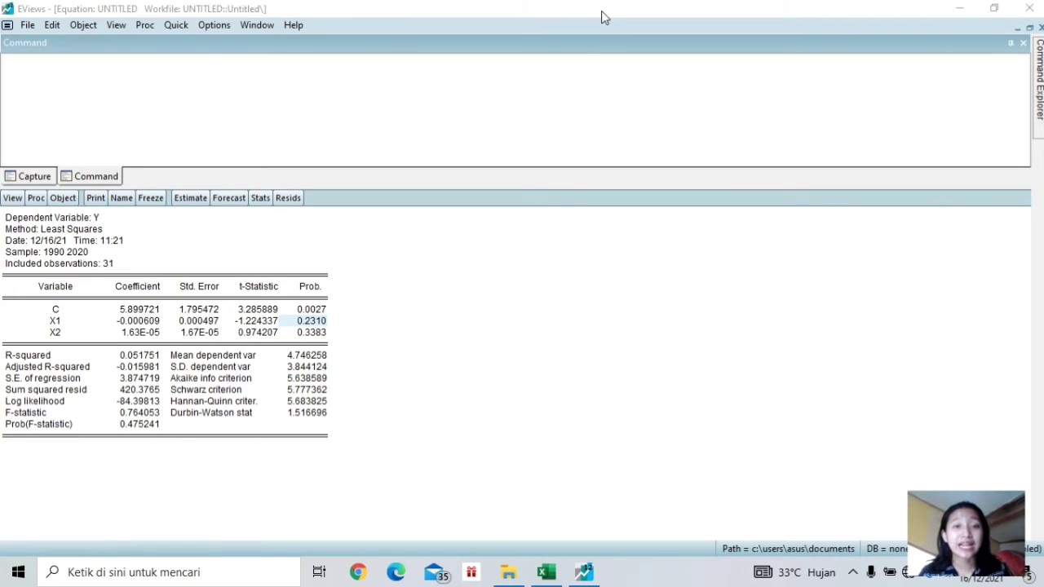
# Examine the Prob. values of X1 and X2 for partial significance and Prob(F-statistic) for joint significance in the regression output.
pyautogui.click(318, 333)
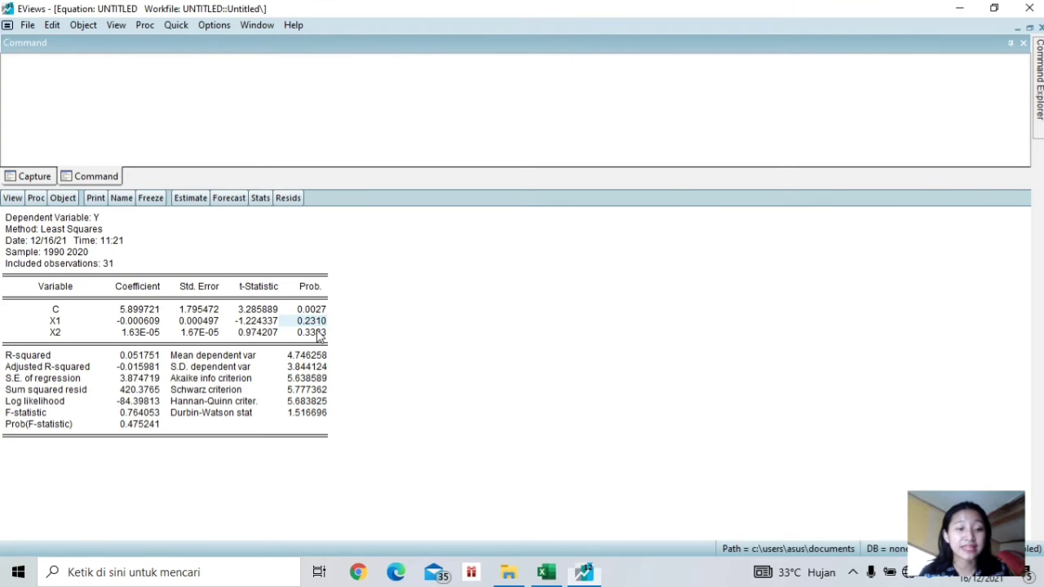
pyautogui.click(55, 323)
pyautogui.click(55, 333)
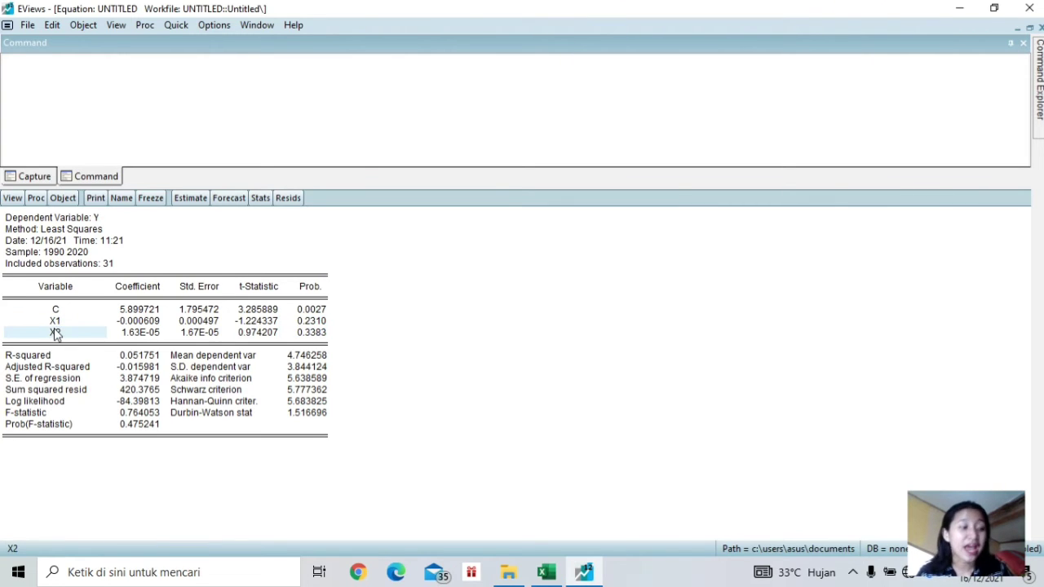
pyautogui.click(315, 323)
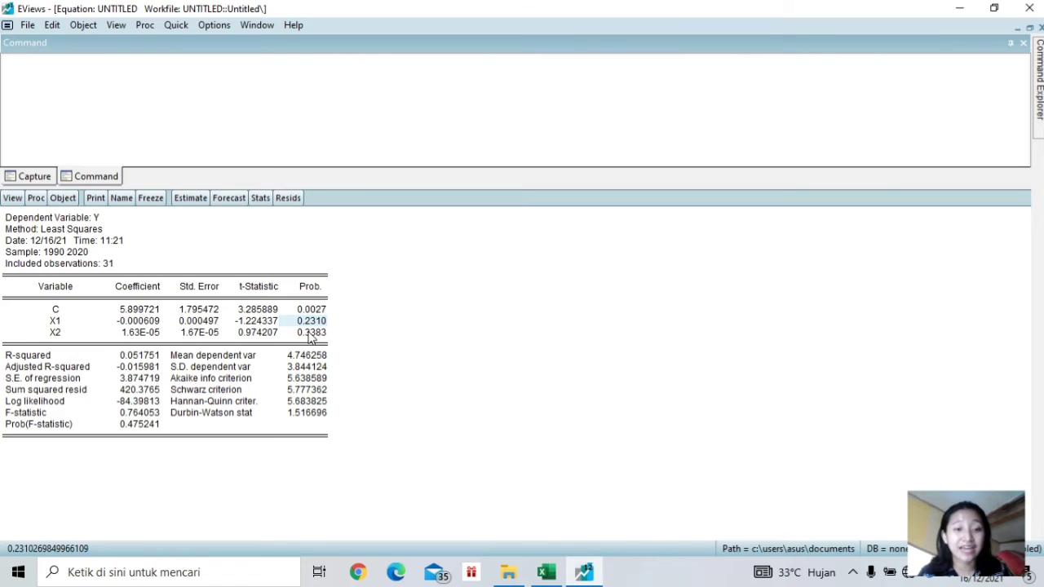
pyautogui.click(311, 335)
pyautogui.click(58, 335)
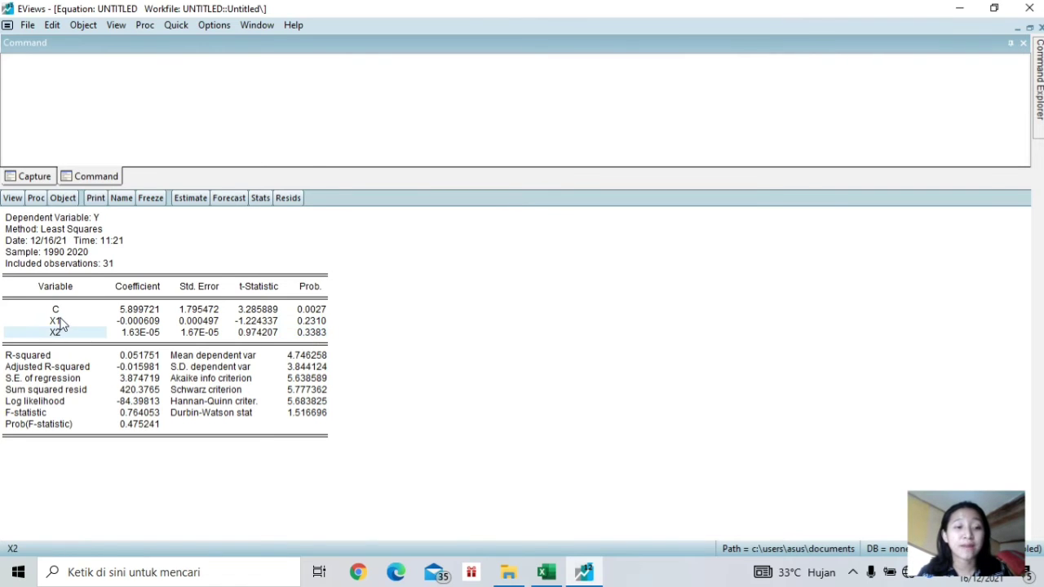
pyautogui.click(59, 321)
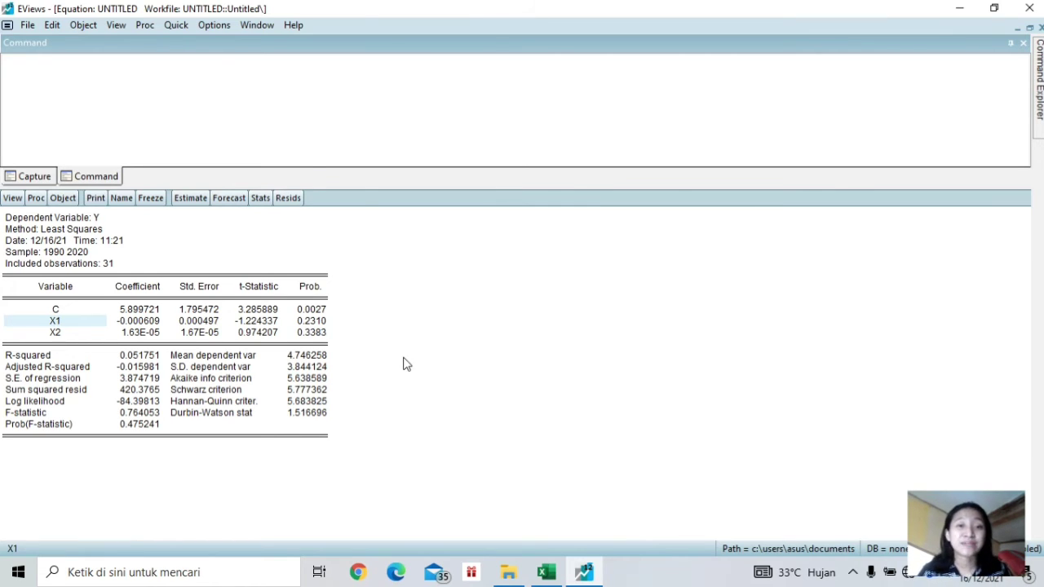
pyautogui.click(310, 424)
pyautogui.click(47, 311)
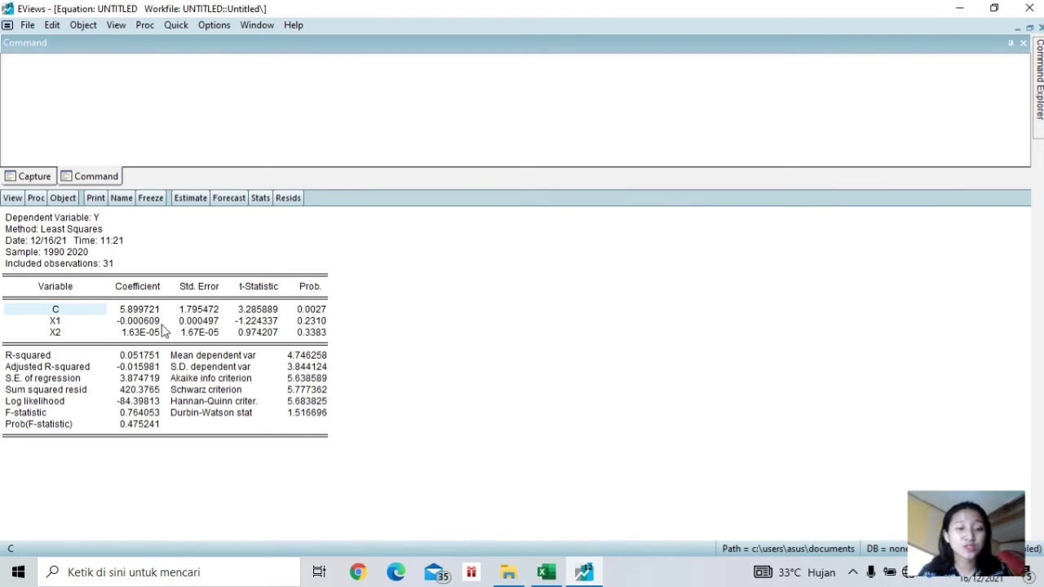
pyautogui.click(307, 322)
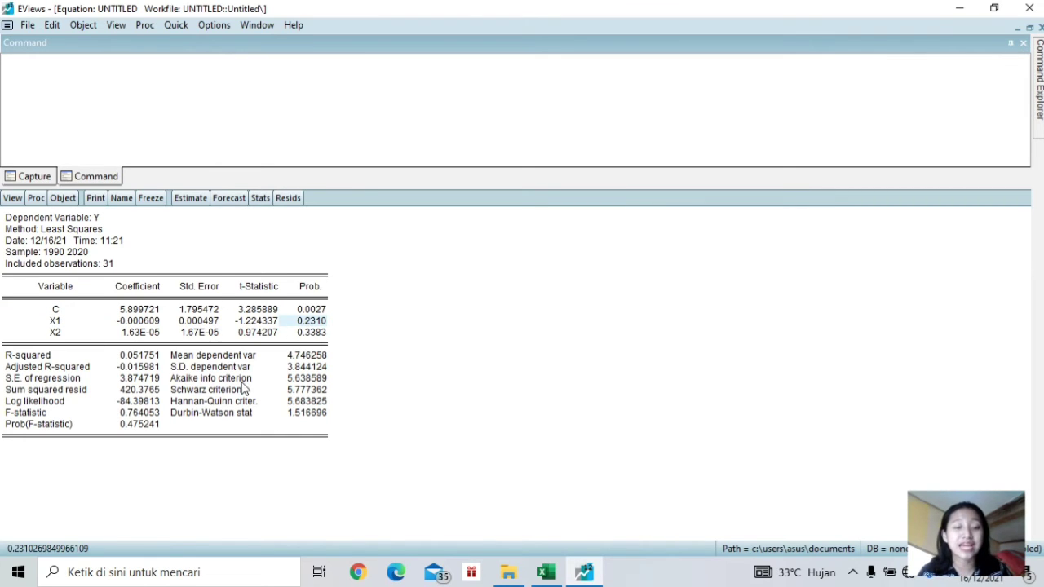
pyautogui.click(59, 333)
pyautogui.click(319, 333)
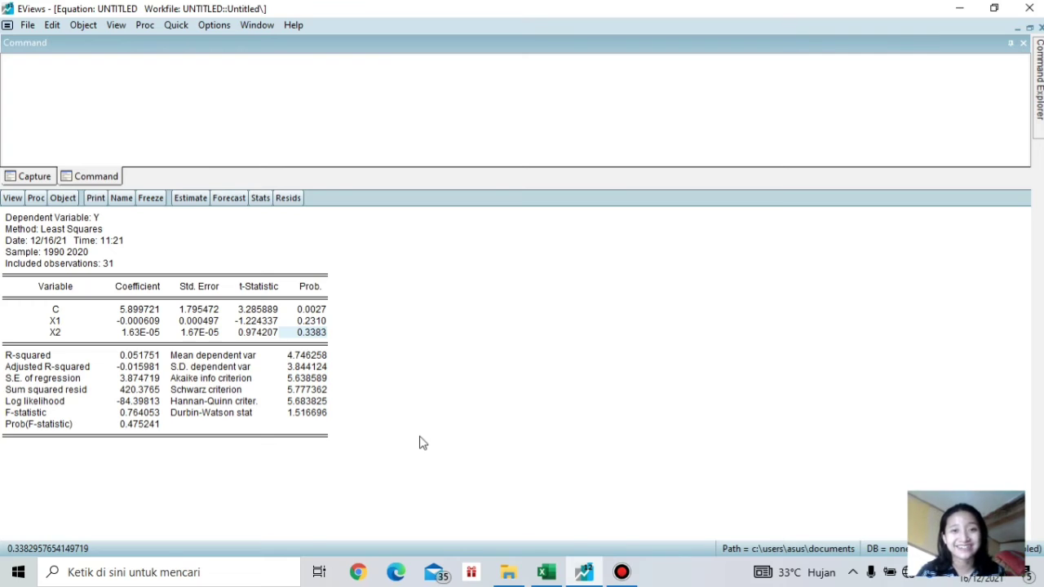
pyautogui.press('Up')
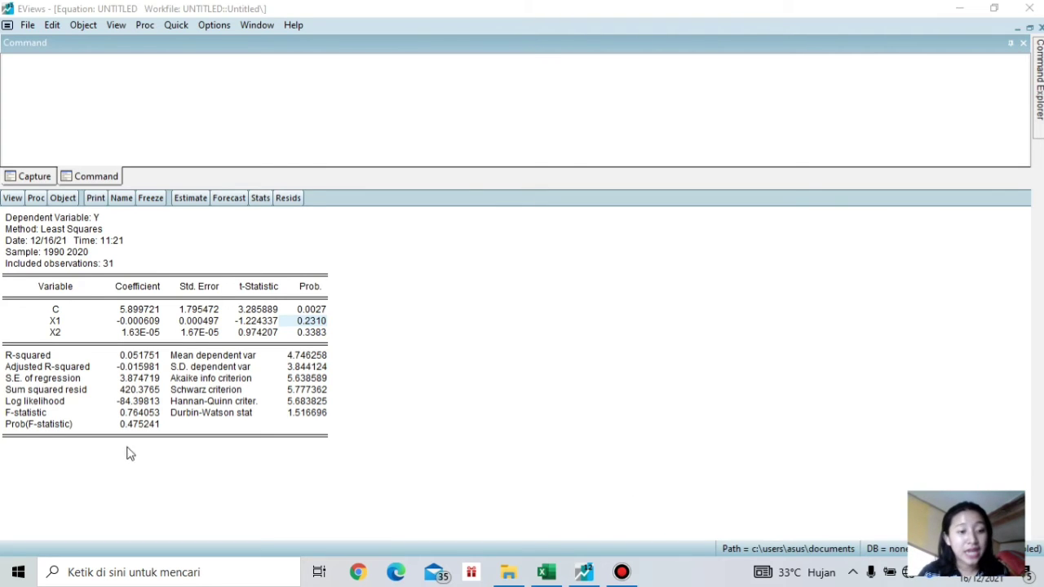
pyautogui.click(34, 427)
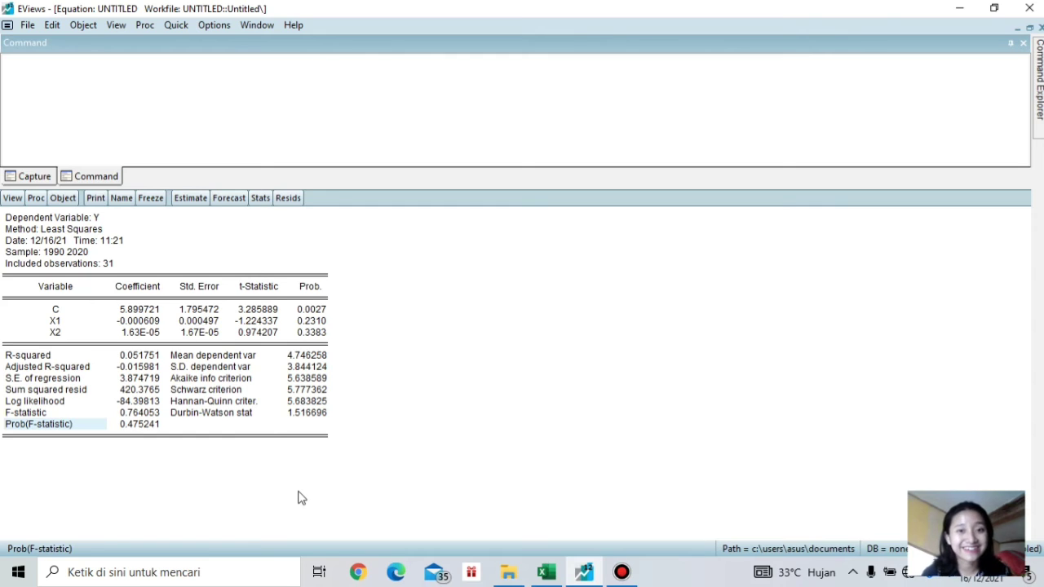
# Check the Prob(F-statistic) value in the regression output to judge the joint effect of X1 and X2 on Y.
pyautogui.click(250, 463)
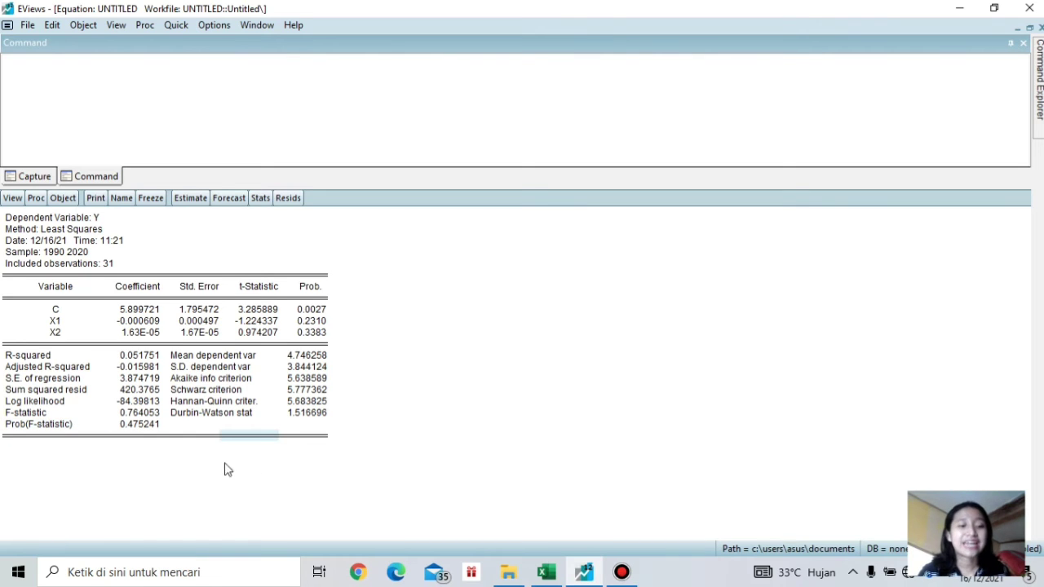
pyautogui.click(27, 431)
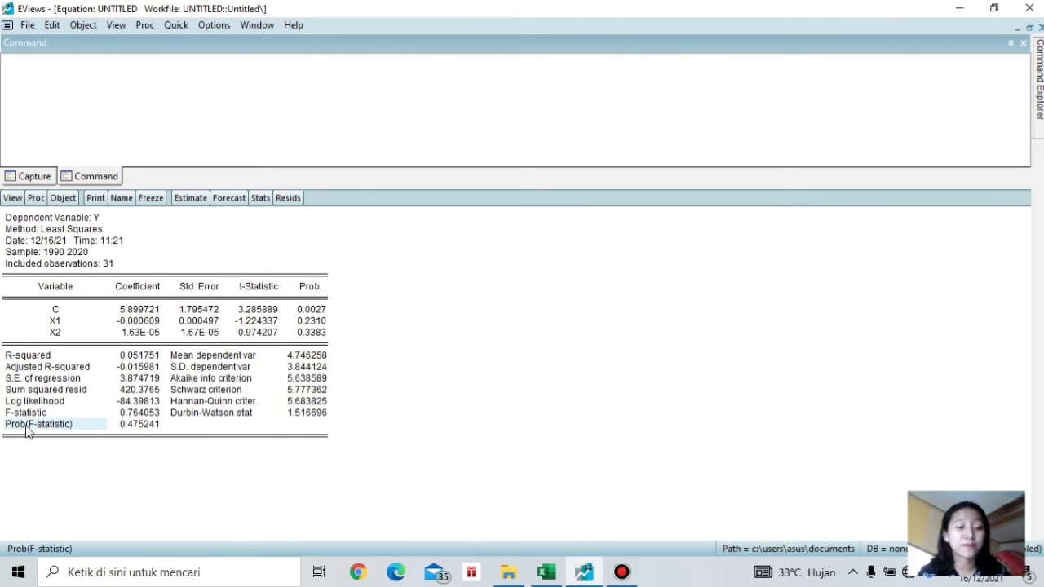
pyautogui.click(124, 431)
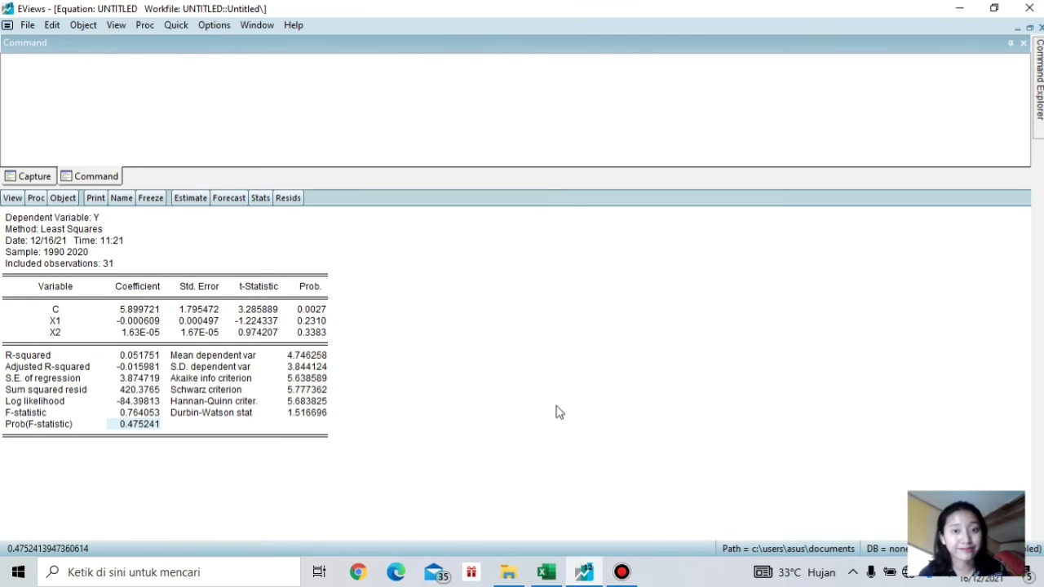
# Examine the Adjusted R-squared value in the regression output to judge how much of Y the model explains.
pyautogui.click(306, 367)
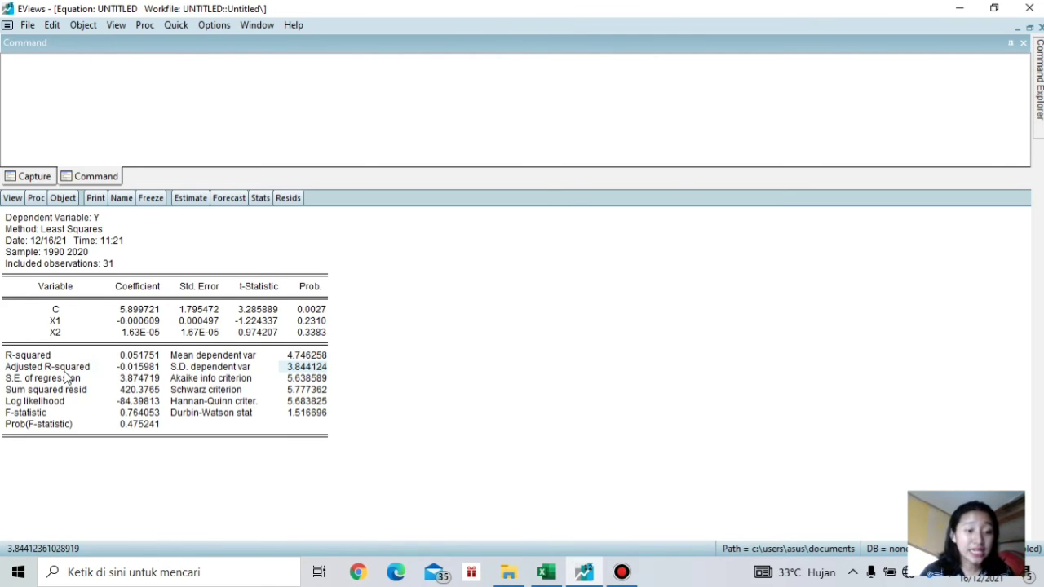
pyautogui.click(67, 369)
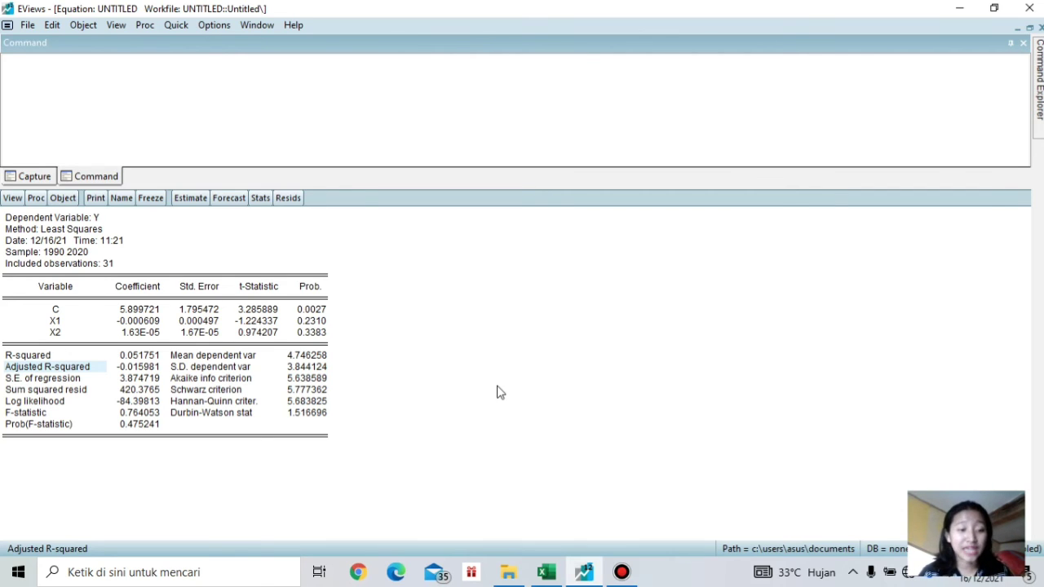
pyautogui.click(307, 390)
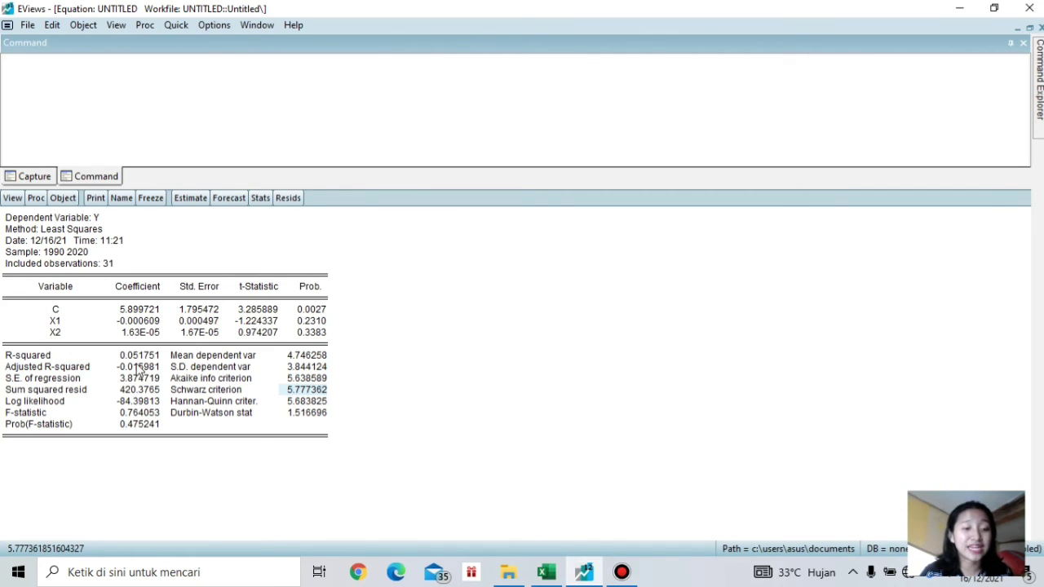
pyautogui.click(139, 368)
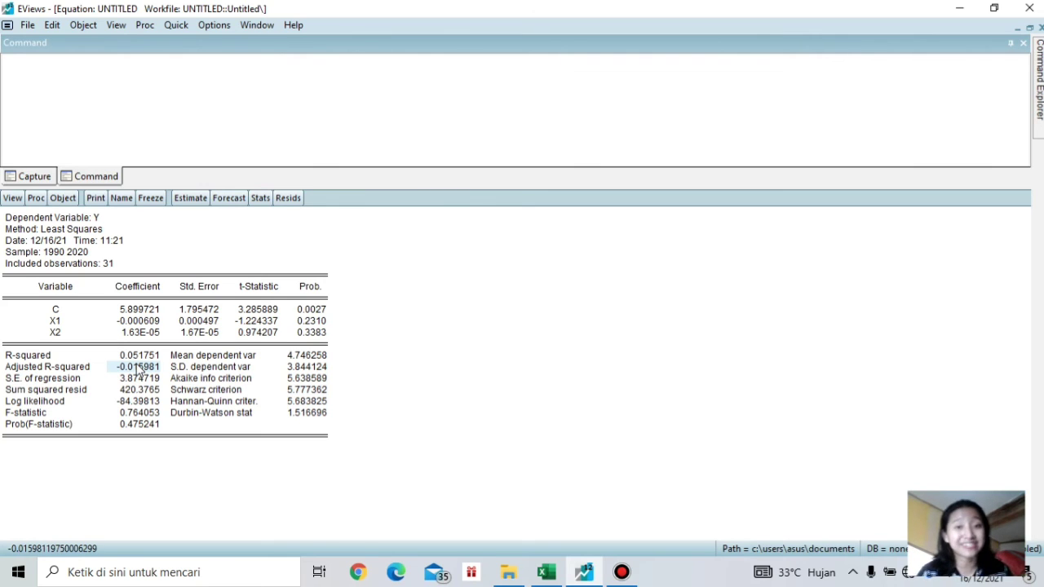
pyautogui.click(190, 435)
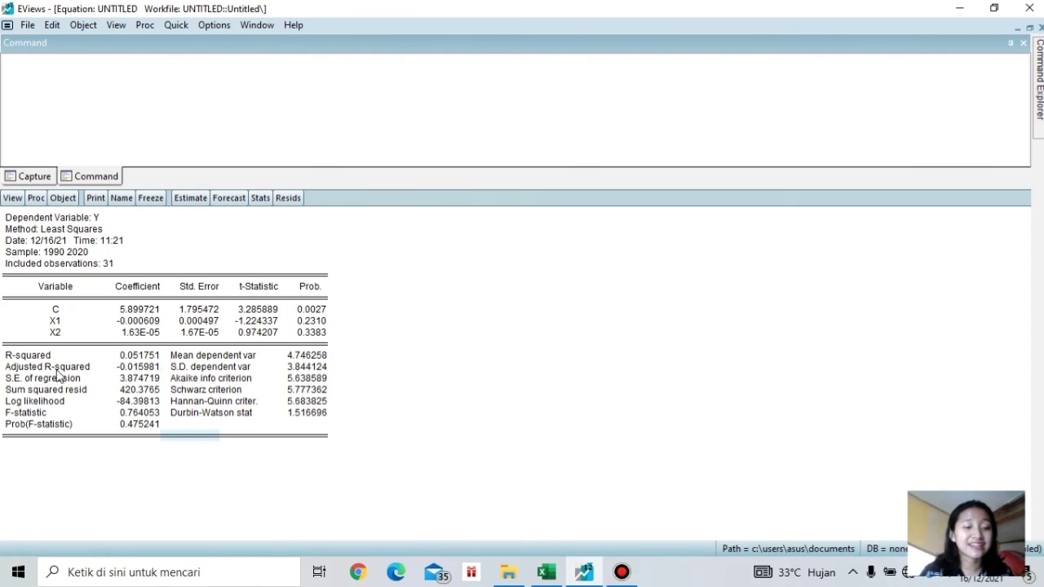
pyautogui.click(59, 372)
pyautogui.click(139, 369)
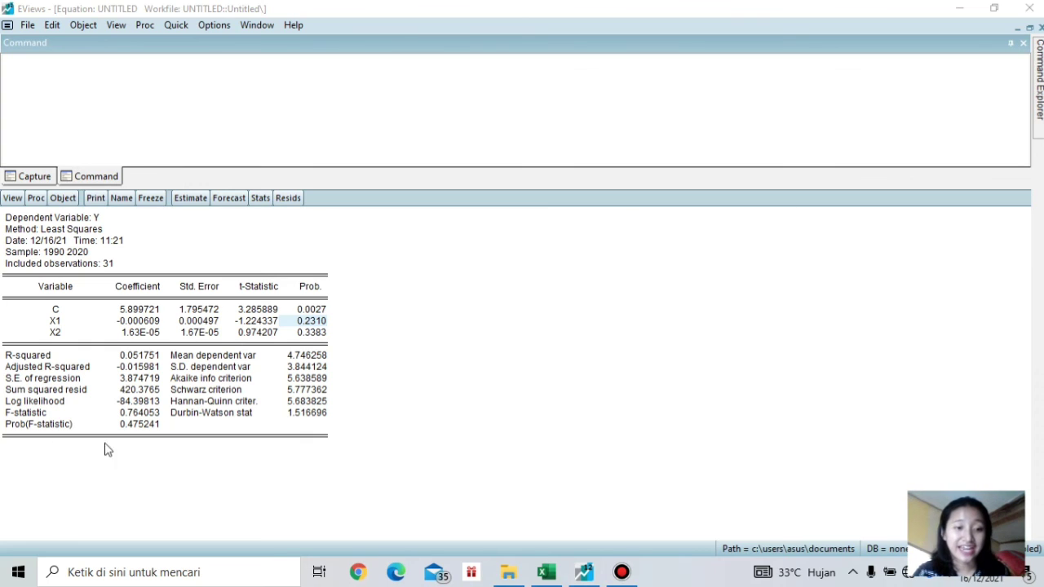
# Read the X1 and X2 coefficients in the regression output to interpret each variable's effect on Y.
pyautogui.click(147, 324)
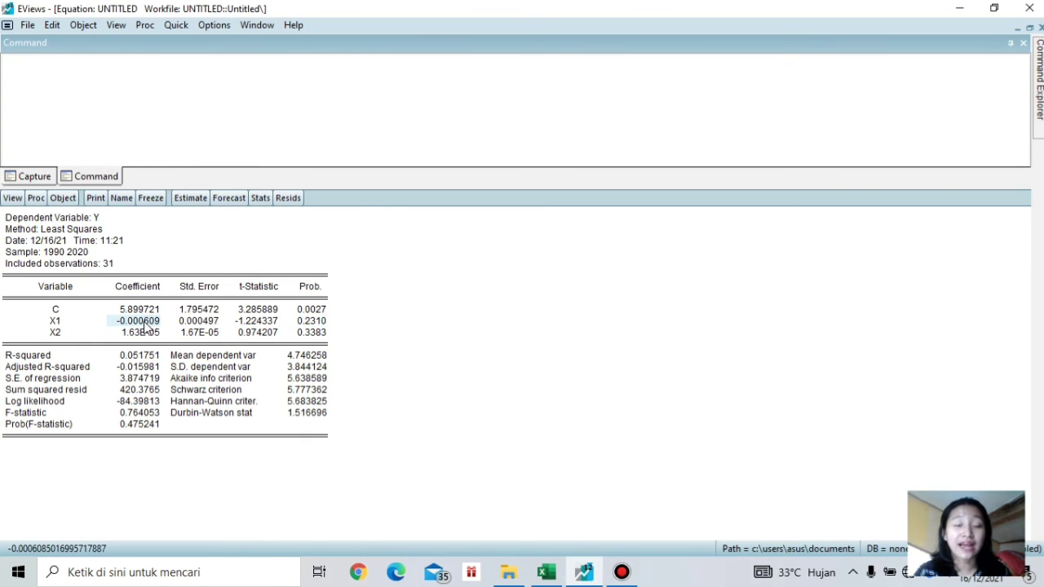
pyautogui.click(143, 333)
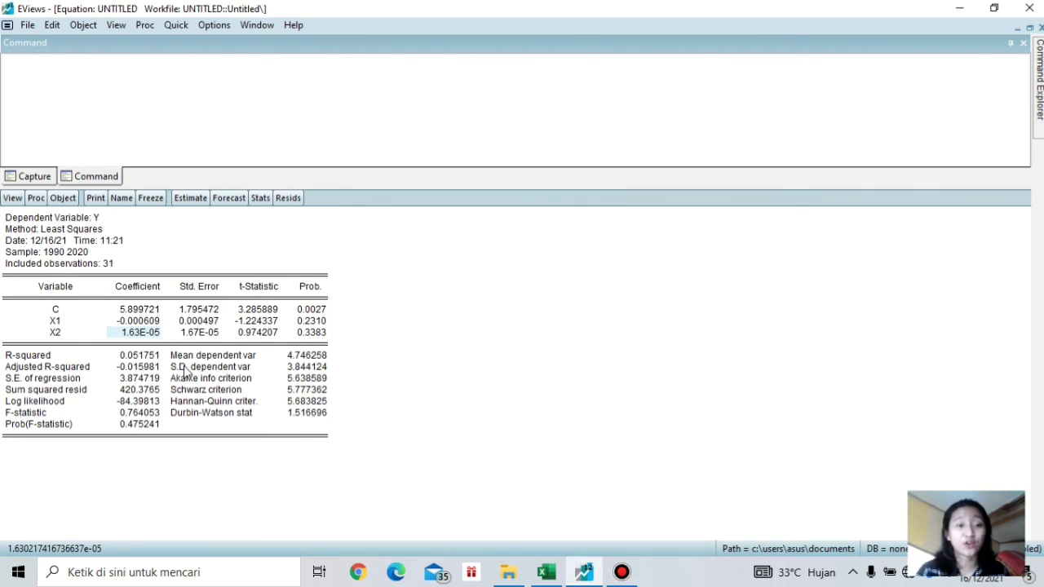
pyautogui.click(149, 324)
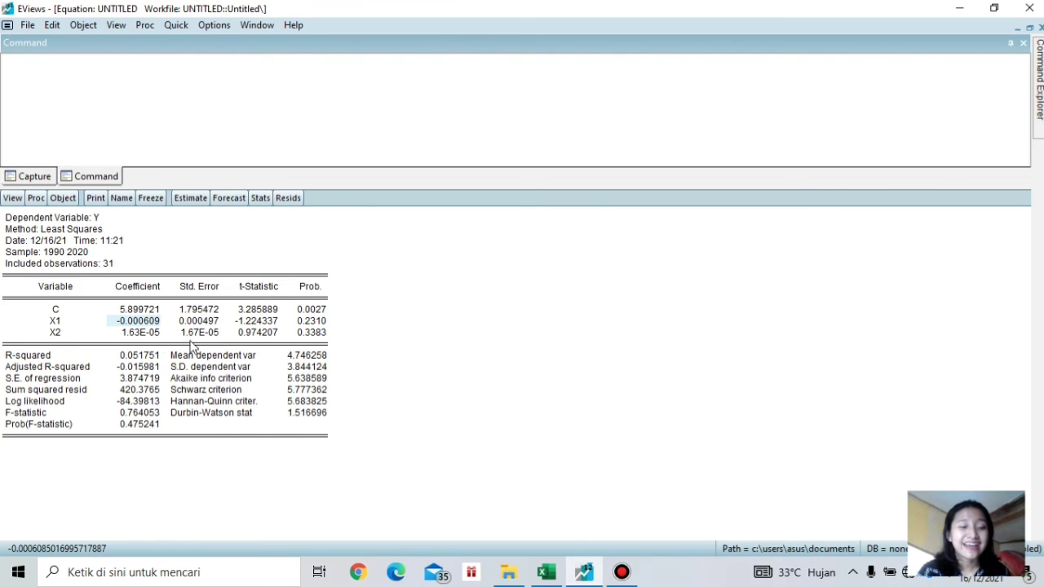
pyautogui.click(59, 334)
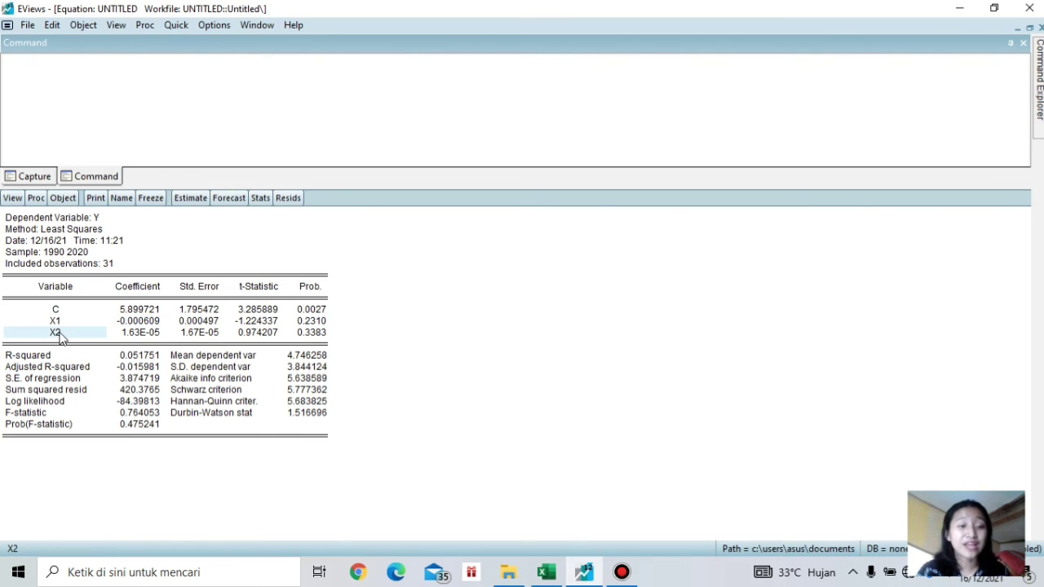
pyautogui.click(137, 338)
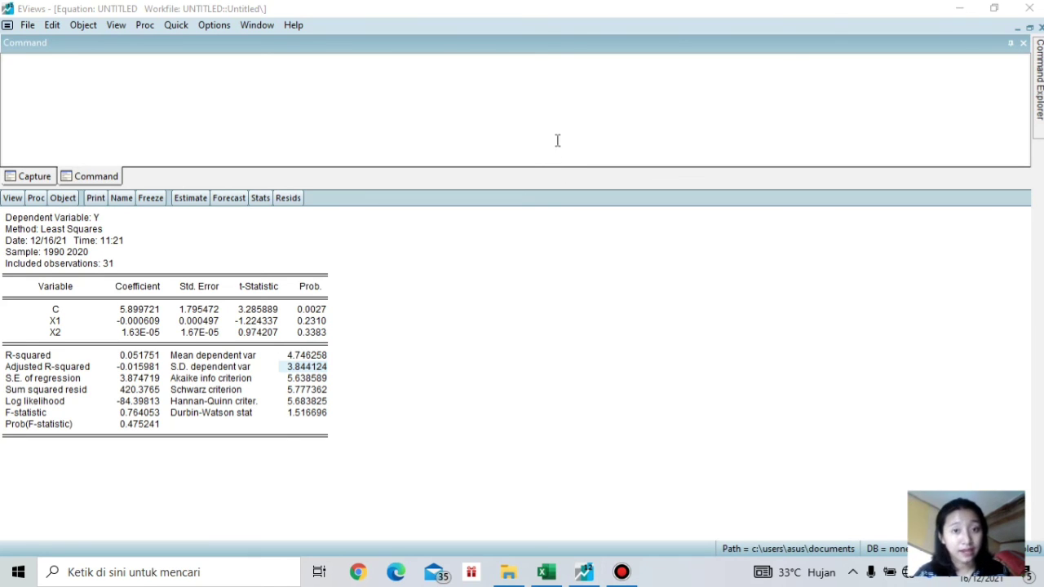
# Generate common-sample descriptive statistics for the series list "y c x1 x2".
pyautogui.click(170, 27)
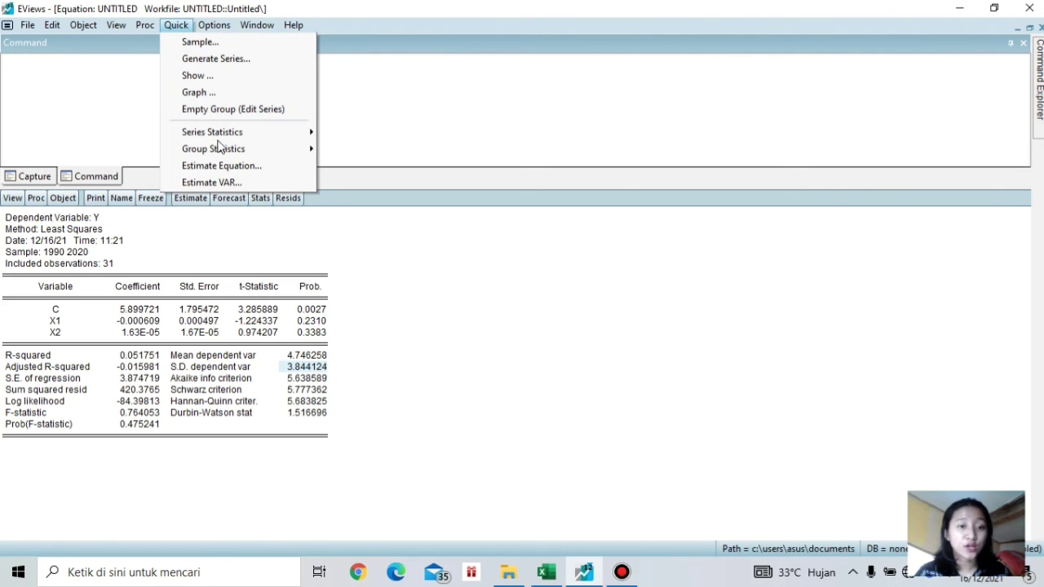
pyautogui.moveTo(189, 150)
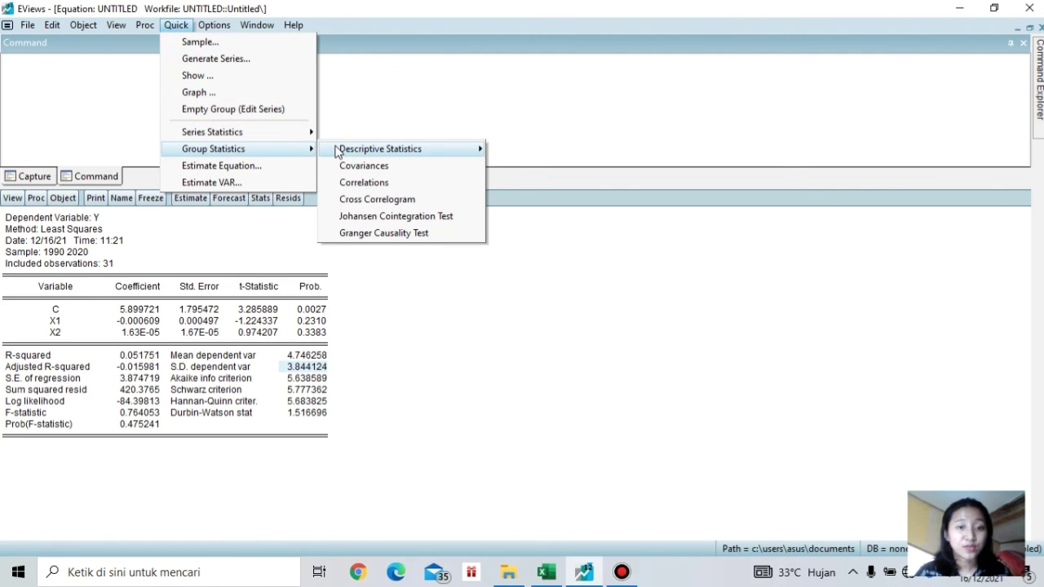
pyautogui.moveTo(337, 152)
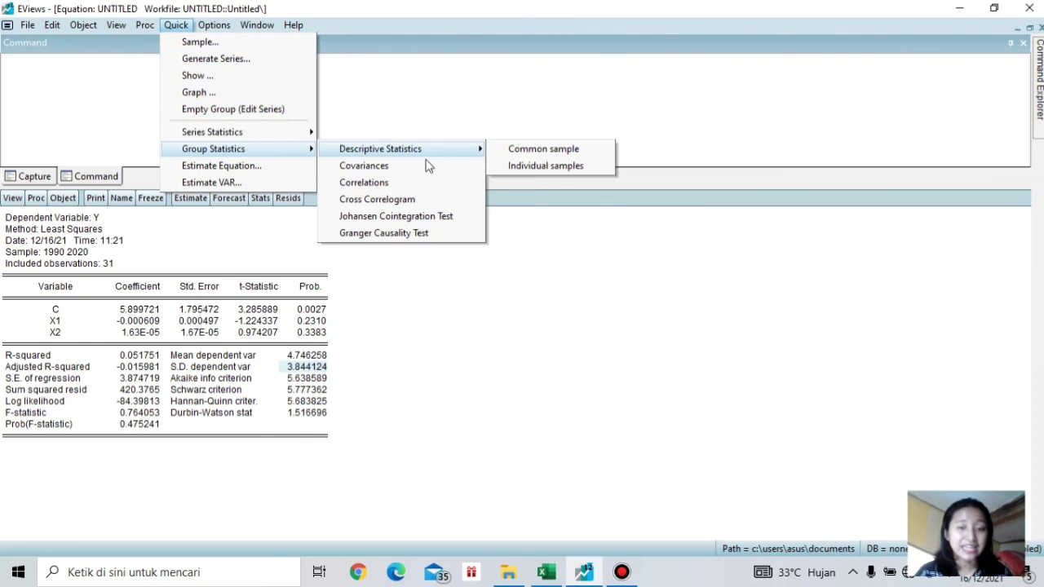
pyautogui.click(516, 152)
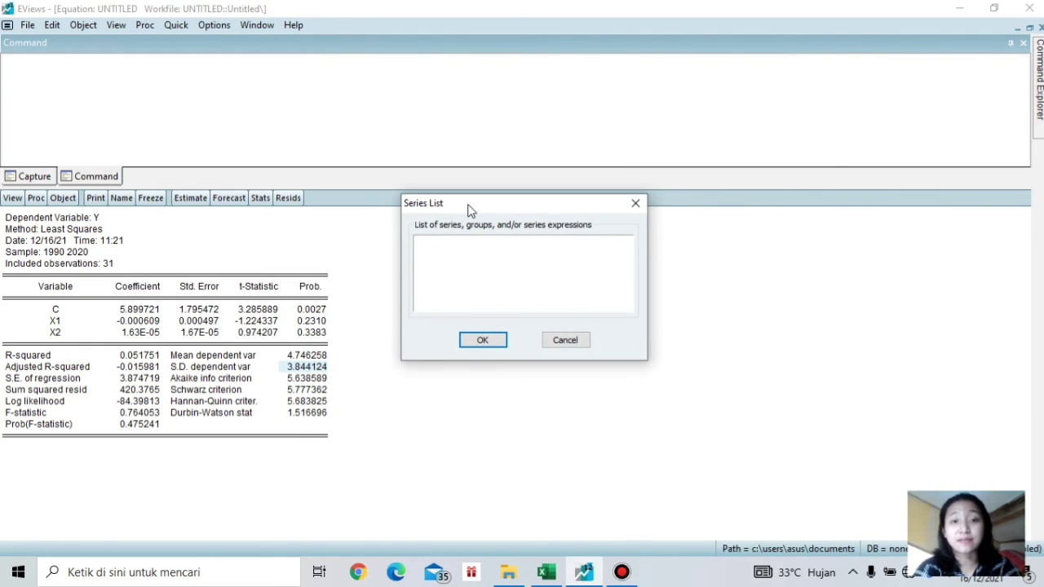
pyautogui.write('y c x1')
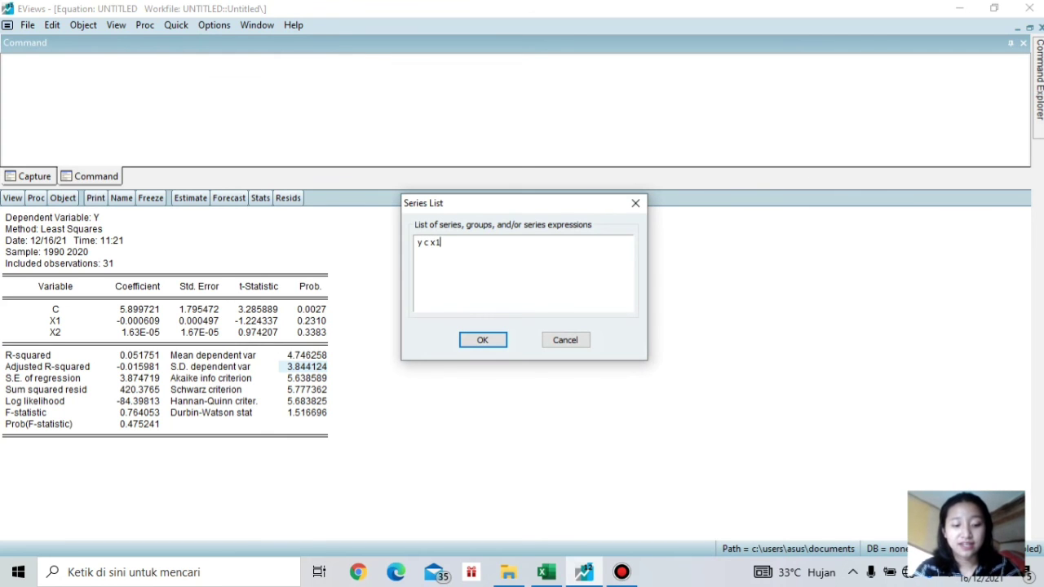
pyautogui.write(' x2')
pyautogui.click(495, 341)
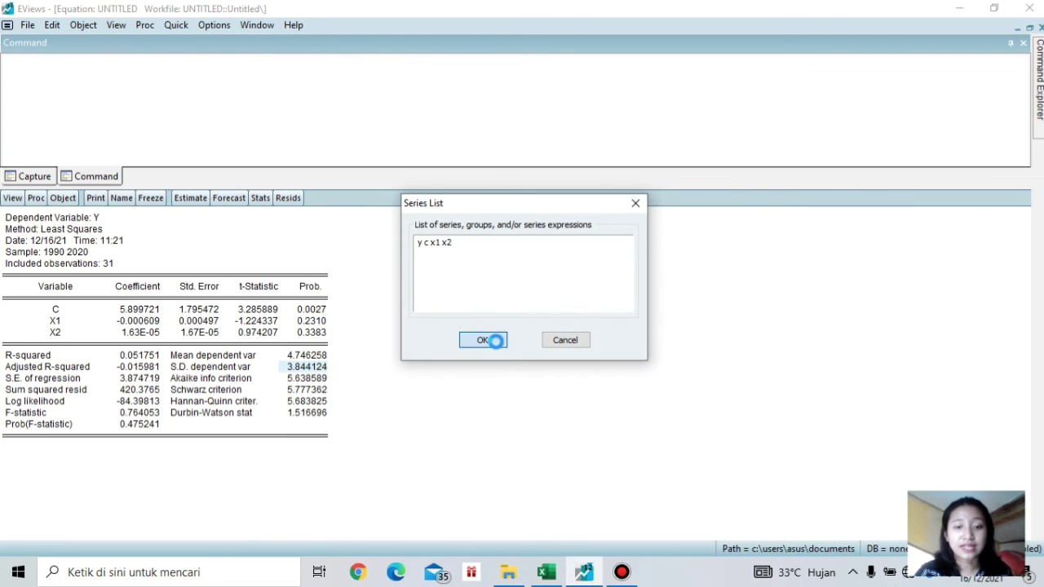
pyautogui.click(497, 318)
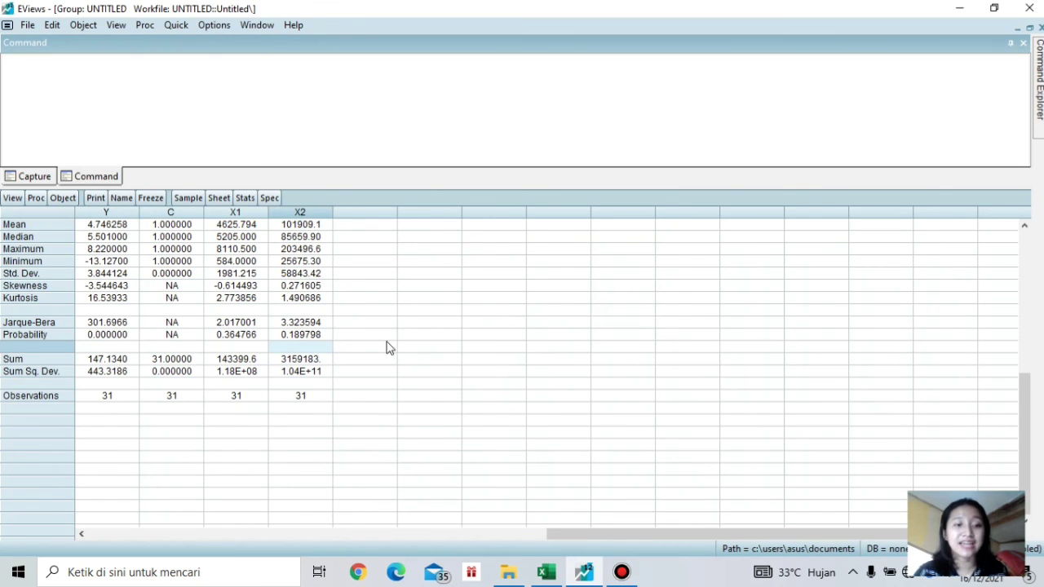
# Examine the Maximum and Minimum rows for Y, X1 and X2 in the descriptive statistics table.
pyautogui.click(49, 251)
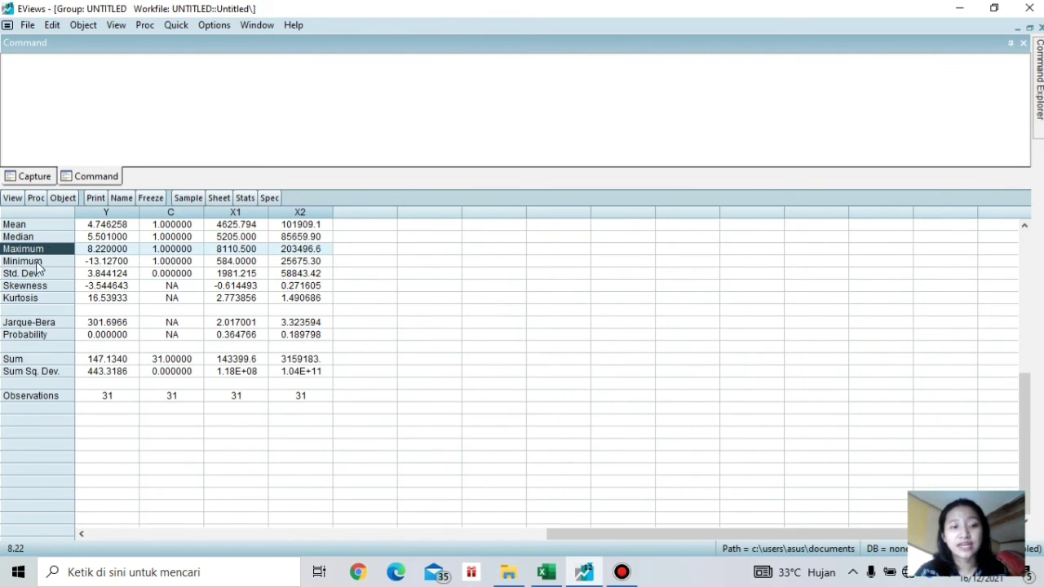
pyautogui.click(37, 261)
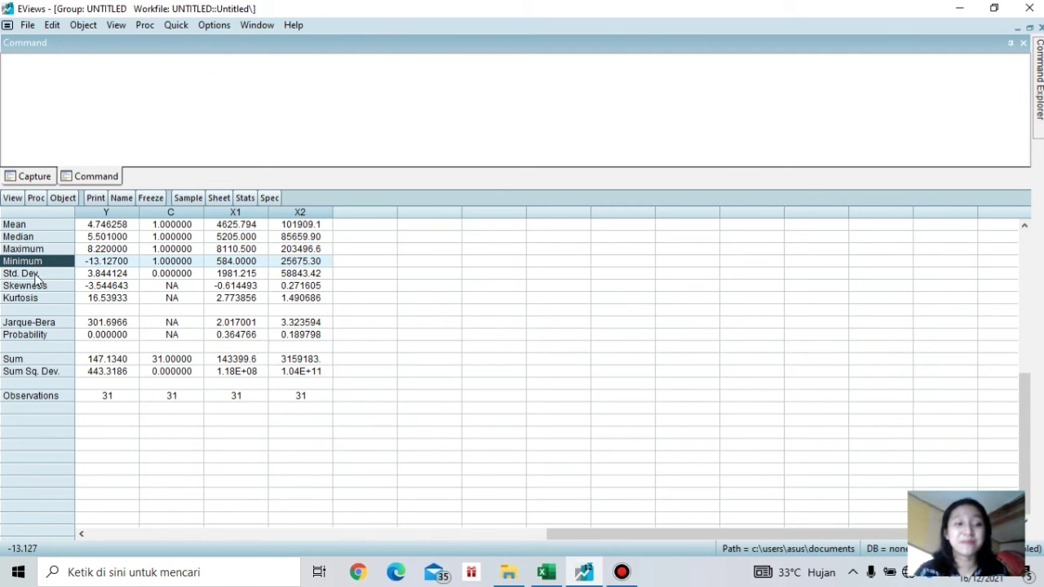
pyautogui.click(426, 374)
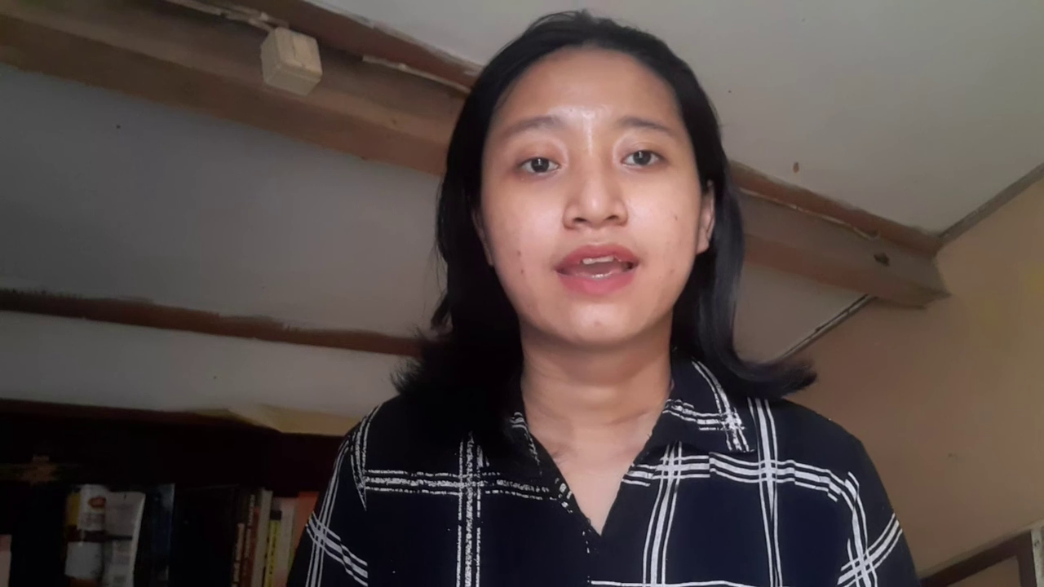